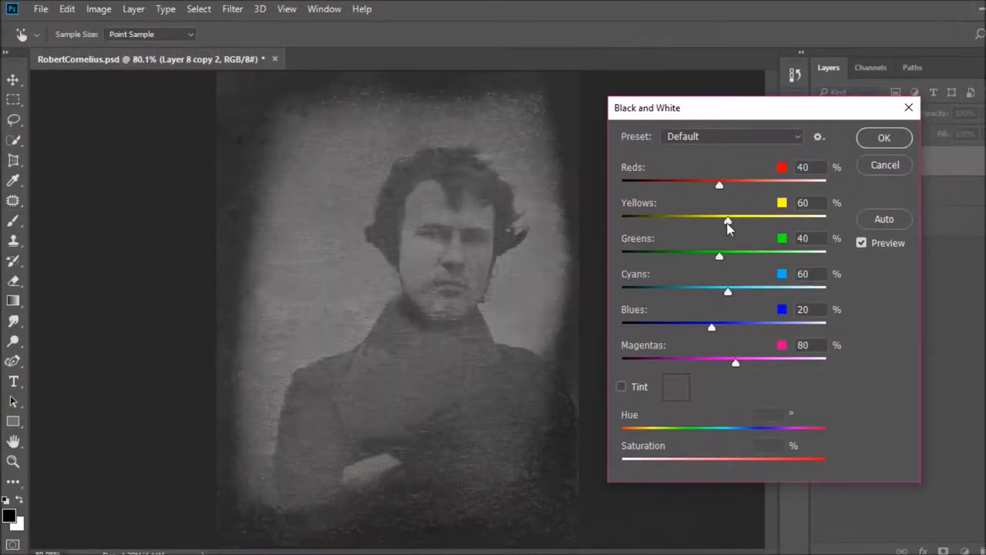
- Apply Black and White with Yellows, Greens and Reds raised, viewed at 100%
{"action": "left_click_drag", "start_coordinate": [728, 220], "coordinate": [753, 220]}
{"action": "left_click_drag", "start_coordinate": [720, 255], "coordinate": [729, 257]}
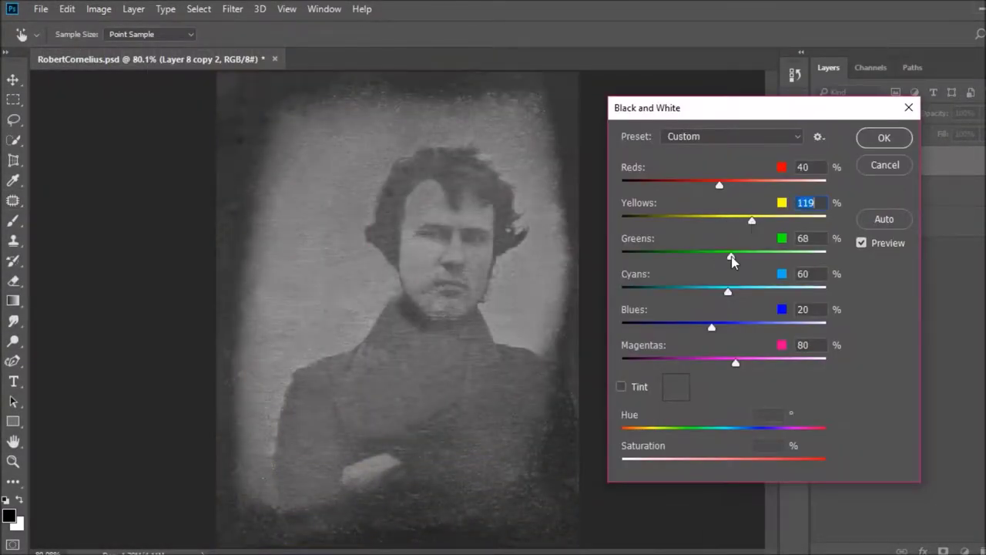
{"action": "left_click_drag", "start_coordinate": [728, 186], "coordinate": [759, 186]}
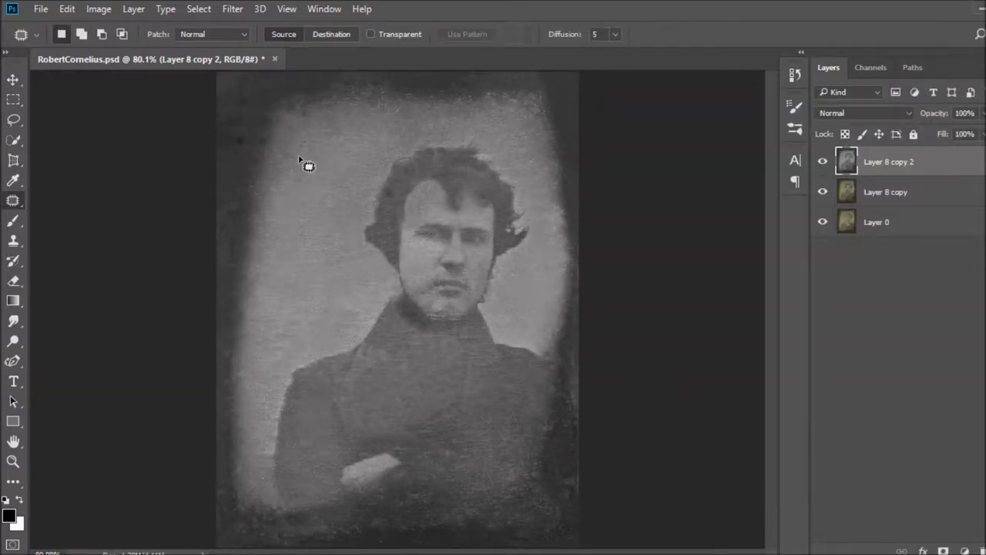
{"action": "key", "text": "ctrl+1"}
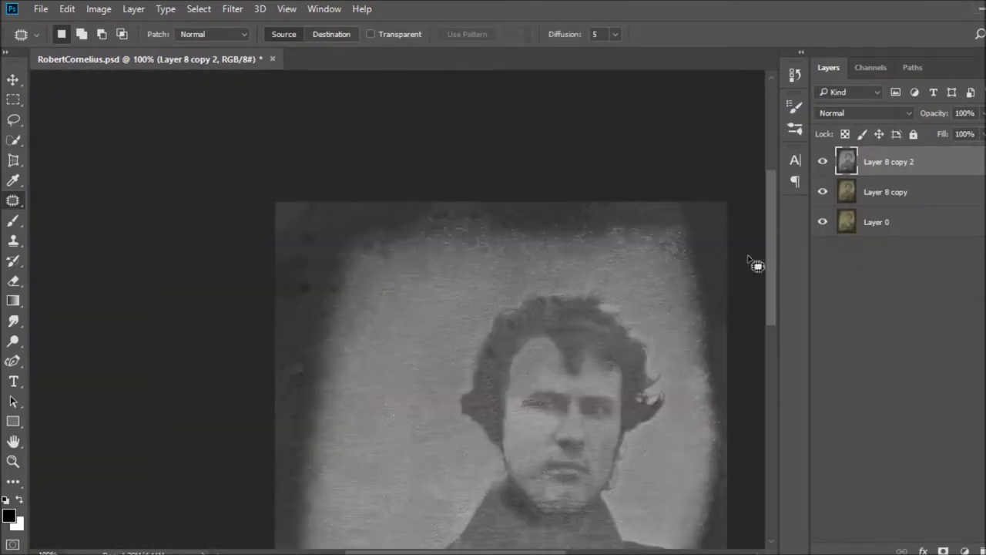
- Patch the dark stains in the top-left and left-edge background
{"action": "mouse_move", "coordinate": [358, 284]}
{"action": "left_mouse_down"}
{"action": "mouse_move", "coordinate": [333, 293]}
{"action": "mouse_move", "coordinate": [294, 438]}
{"action": "left_mouse_up"}
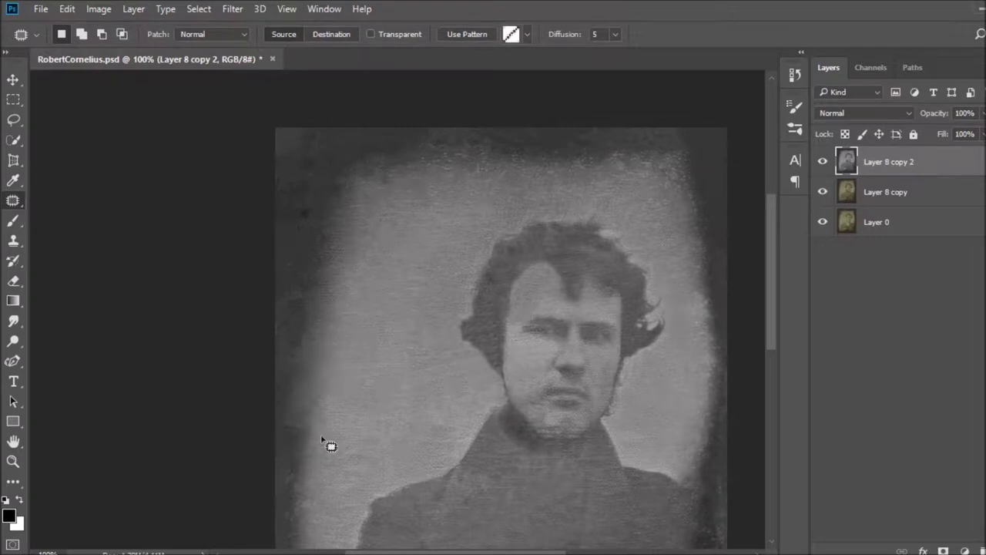
{"action": "left_click_drag", "start_coordinate": [349, 206], "coordinate": [330, 324]}
{"action": "left_click_drag", "start_coordinate": [345, 245], "coordinate": [407, 269]}
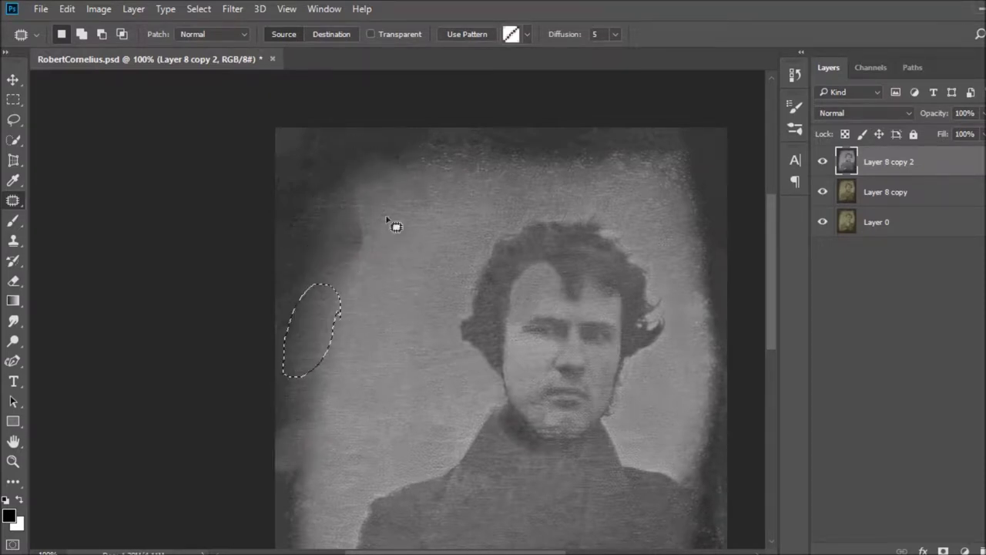
{"action": "mouse_move", "coordinate": [629, 132]}
{"action": "left_mouse_down"}
{"action": "mouse_move", "coordinate": [664, 173]}
{"action": "mouse_move", "coordinate": [655, 202]}
{"action": "mouse_move", "coordinate": [672, 253]}
{"action": "left_mouse_up"}
- Patch the stains along the top and right edges, then deselect
{"action": "mouse_move", "coordinate": [715, 302]}
{"action": "left_mouse_down"}
{"action": "mouse_move", "coordinate": [738, 376]}
{"action": "mouse_move", "coordinate": [727, 466]}
{"action": "left_mouse_up"}
{"action": "left_click_drag", "start_coordinate": [721, 432], "coordinate": [705, 296]}
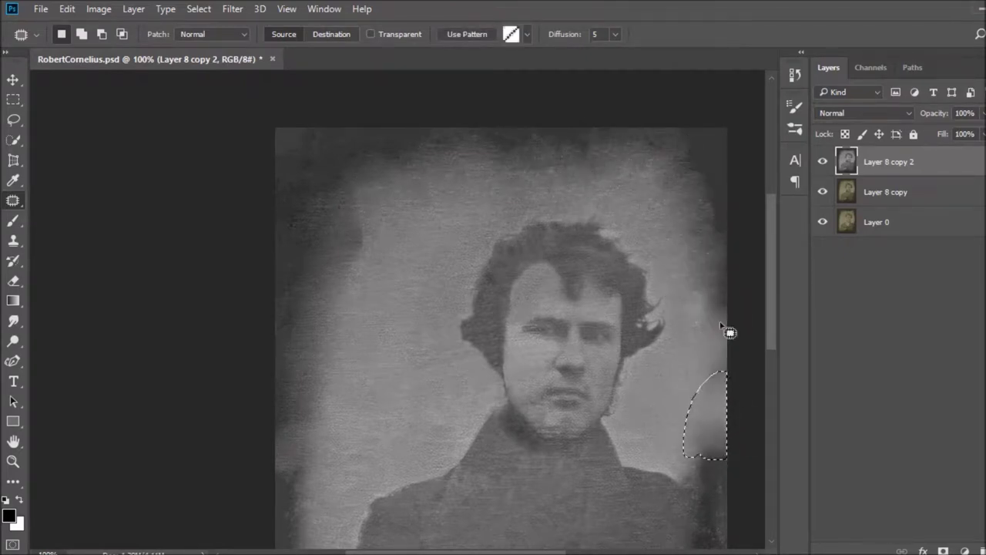
{"action": "mouse_move", "coordinate": [695, 202]}
{"action": "left_mouse_down"}
{"action": "mouse_move", "coordinate": [723, 148]}
{"action": "mouse_move", "coordinate": [704, 363]}
{"action": "mouse_move", "coordinate": [709, 139]}
{"action": "left_mouse_up"}
{"action": "mouse_move", "coordinate": [676, 185]}
{"action": "left_mouse_down"}
{"action": "mouse_move", "coordinate": [683, 195]}
{"action": "mouse_move", "coordinate": [677, 188]}
{"action": "left_mouse_up"}
{"action": "mouse_move", "coordinate": [655, 170]}
{"action": "left_mouse_down"}
{"action": "mouse_move", "coordinate": [488, 195]}
{"action": "mouse_move", "coordinate": [403, 342]}
{"action": "left_mouse_up"}
{"action": "key", "text": "ctrl+d"}
{"action": "left_click", "coordinate": [13, 341]}
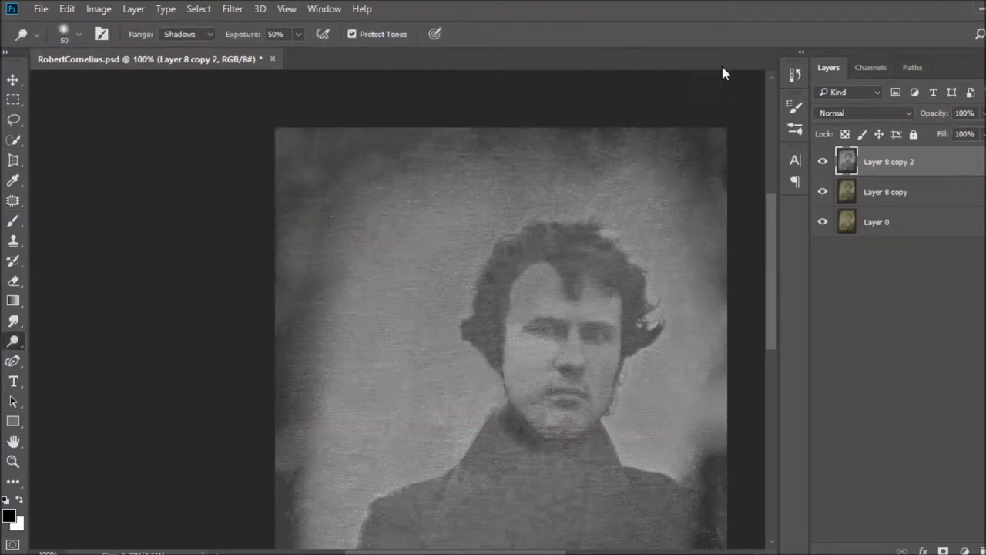
- Patch the dark area on the left background and spots along the top and right edges
{"action": "scroll", "coordinate": [707, 166], "scroll_direction": "down", "scroll_amount": 3}
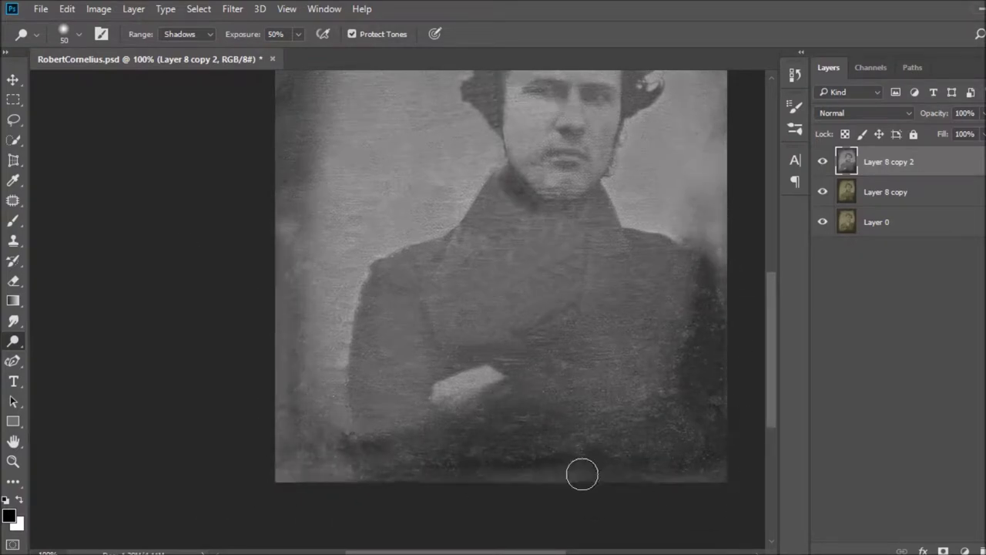
{"action": "scroll", "coordinate": [771, 412], "scroll_direction": "up", "scroll_amount": 3}
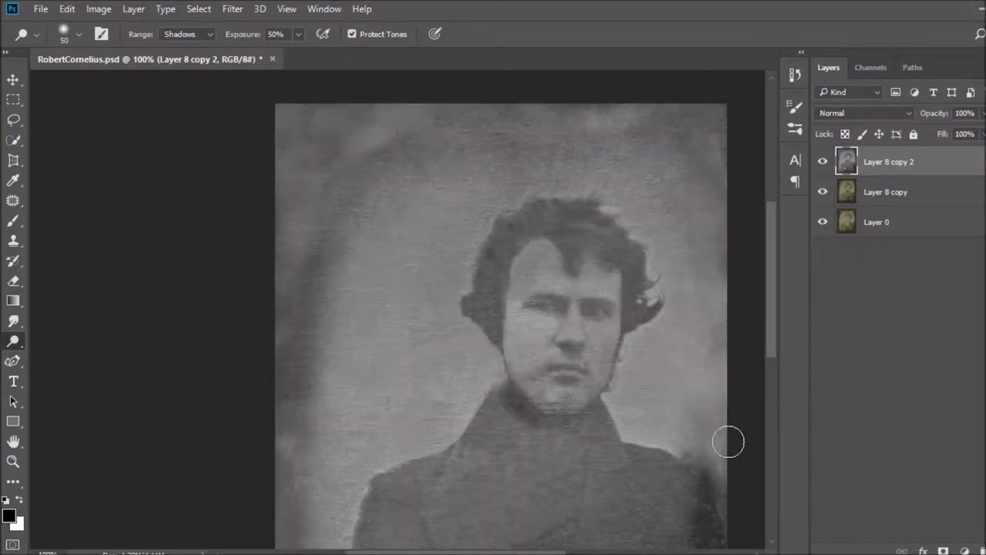
{"action": "scroll", "coordinate": [294, 405], "scroll_direction": "down", "scroll_amount": 2}
{"action": "scroll", "coordinate": [324, 416], "scroll_direction": "down", "scroll_amount": 3}
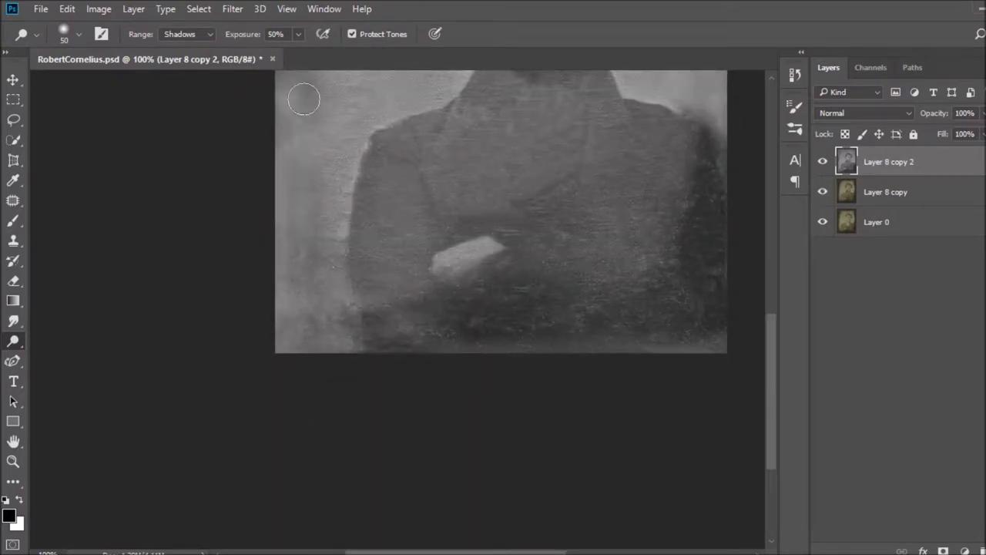
{"action": "scroll", "coordinate": [385, 231], "scroll_direction": "up", "scroll_amount": 5}
{"action": "key", "text": "j"}
{"action": "left_click_drag", "start_coordinate": [369, 290], "coordinate": [277, 350]}
{"action": "left_click_drag", "start_coordinate": [339, 297], "coordinate": [416, 373]}
{"action": "left_click_drag", "start_coordinate": [409, 127], "coordinate": [286, 125]}
{"action": "mouse_move", "coordinate": [339, 146]}
{"action": "left_mouse_down"}
{"action": "mouse_move", "coordinate": [704, 131]}
{"action": "mouse_move", "coordinate": [661, 266]}
{"action": "left_mouse_up"}
- Patch the lower-left dark area and the dark strip on the right background
{"action": "left_click_drag", "start_coordinate": [345, 369], "coordinate": [278, 493]}
{"action": "scroll", "coordinate": [309, 385], "scroll_direction": "down", "scroll_amount": 3}
{"action": "left_click_drag", "start_coordinate": [291, 292], "coordinate": [330, 493]}
{"action": "left_click_drag", "start_coordinate": [343, 401], "coordinate": [322, 347]}
{"action": "left_click_drag", "start_coordinate": [340, 281], "coordinate": [347, 286]}
{"action": "scroll", "coordinate": [751, 295], "scroll_direction": "up", "scroll_amount": 4}
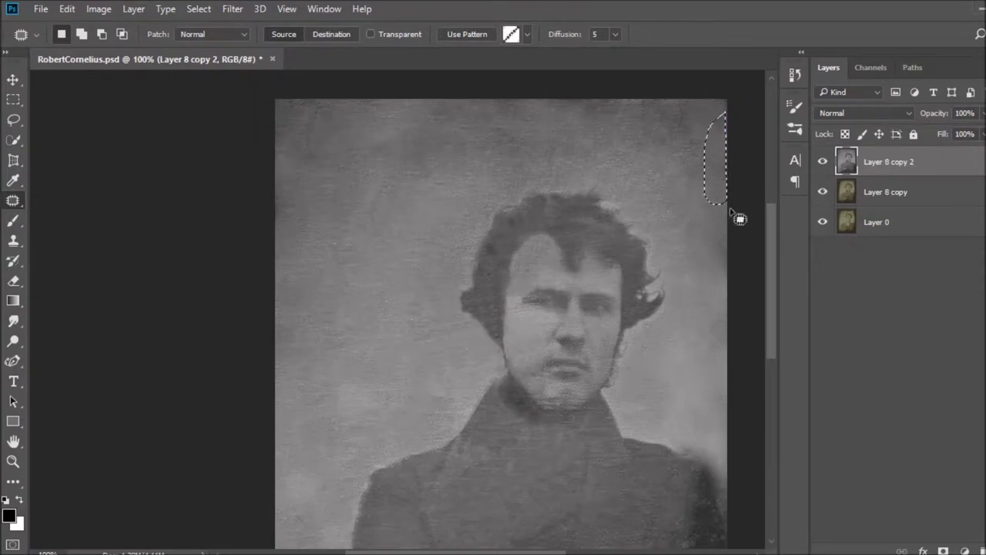
{"action": "left_click_drag", "start_coordinate": [721, 358], "coordinate": [710, 399]}
{"action": "key", "text": "ctrl+d"}
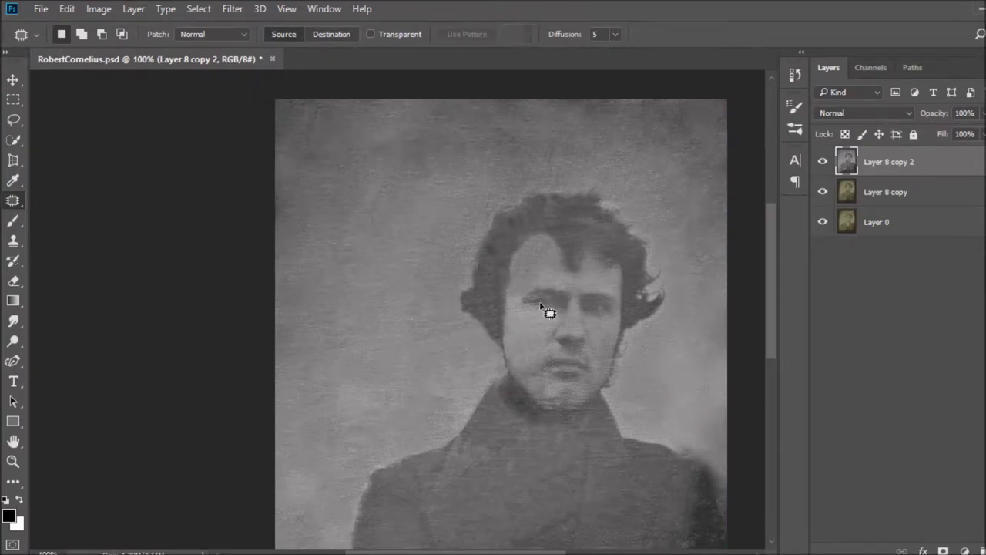
{"action": "left_click_drag", "start_coordinate": [771, 319], "coordinate": [773, 391]}
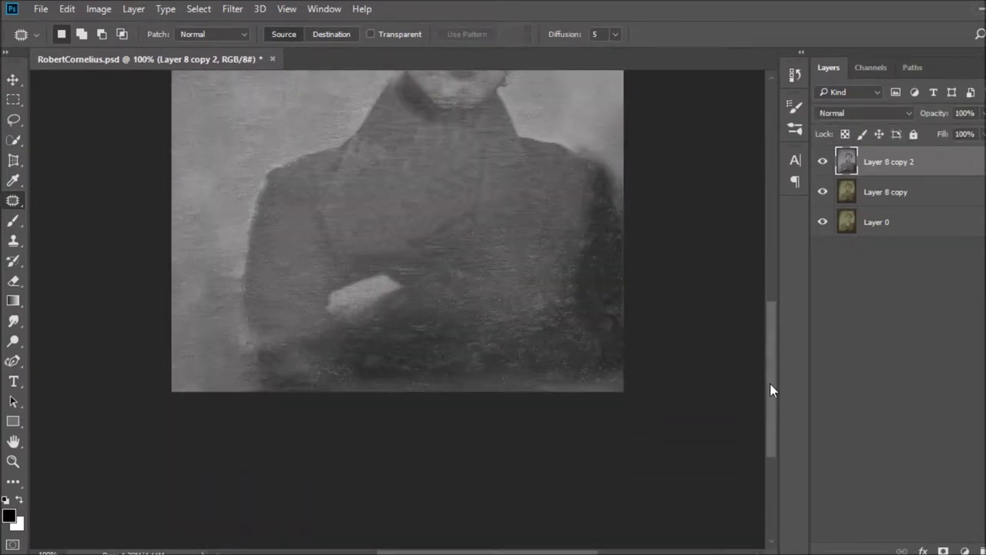
- Dodge the shadows to lighten the lower coat and right side
{"action": "left_click", "coordinate": [13, 322]}
{"action": "right_click", "coordinate": [13, 340]}
{"action": "left_click", "coordinate": [58, 333]}
{"action": "mouse_move", "coordinate": [585, 185]}
{"action": "left_mouse_down"}
{"action": "mouse_move", "coordinate": [583, 258]}
{"action": "mouse_move", "coordinate": [401, 324]}
{"action": "mouse_move", "coordinate": [278, 344]}
{"action": "left_mouse_up"}
{"action": "left_click_drag", "start_coordinate": [771, 412], "coordinate": [773, 339]}
- Clone lighter background over the right shoulder edge at 200% zoom
{"action": "key", "text": "ctrl+plus"}
{"action": "key", "text": "s"}
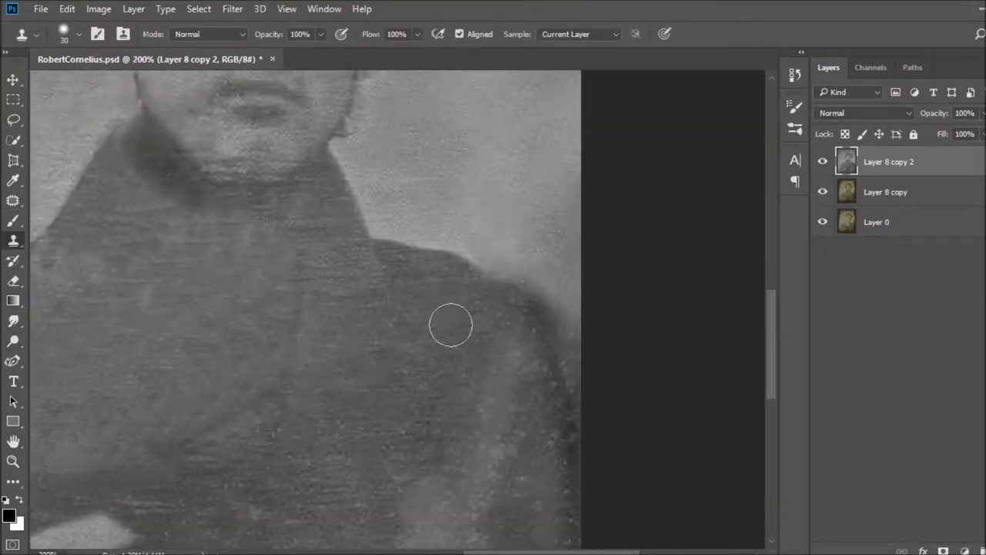
{"action": "left_click_drag", "start_coordinate": [564, 320], "coordinate": [570, 359]}
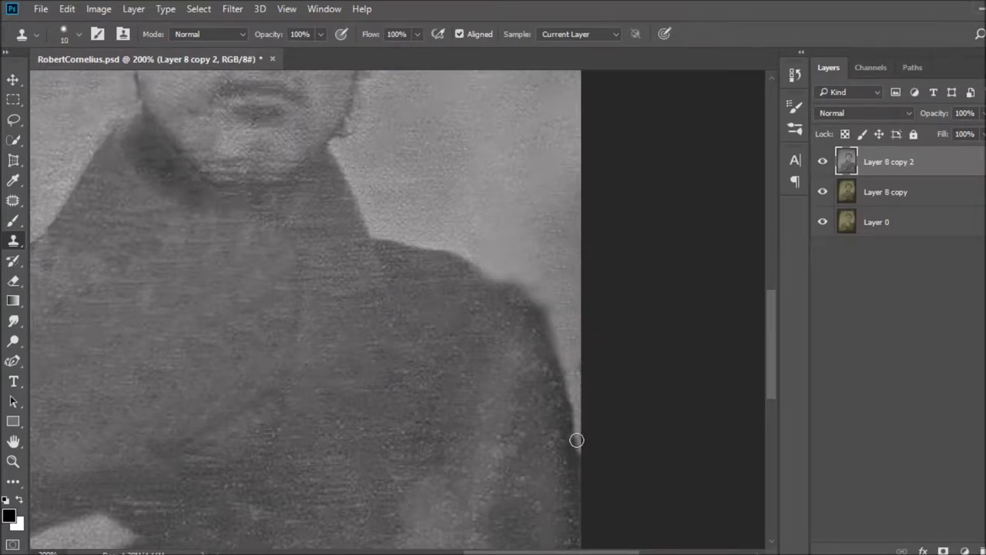
{"action": "key", "text": "ctrl+0"}
{"action": "key", "text": "ctrl+plus"}
{"action": "key", "text": "ctrl+plus"}
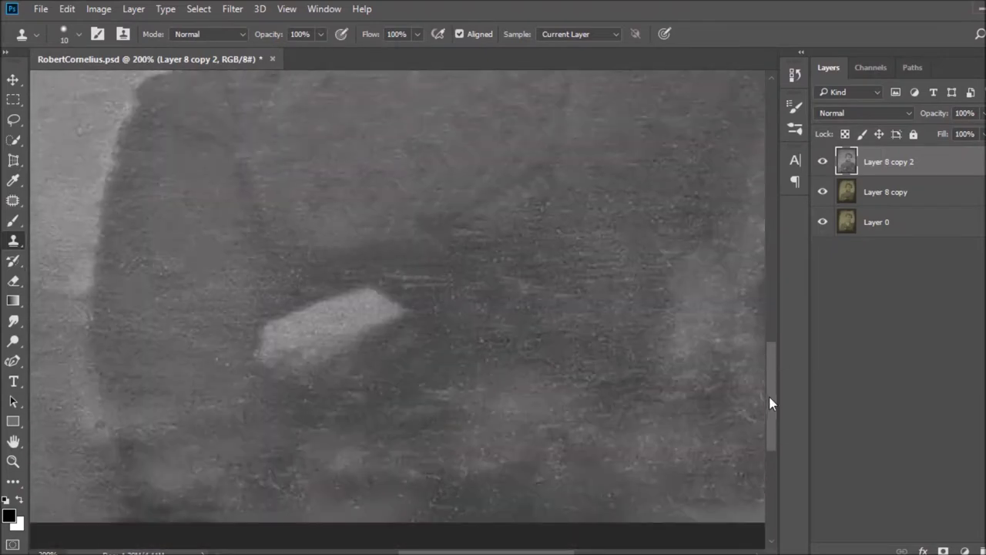
- Patch the lower-right blemish and the dark blotches on the lower coat
{"action": "key", "text": "j"}
{"action": "left_click_drag", "start_coordinate": [628, 522], "coordinate": [528, 521]}
{"action": "left_click_drag", "start_coordinate": [598, 474], "coordinate": [609, 331]}
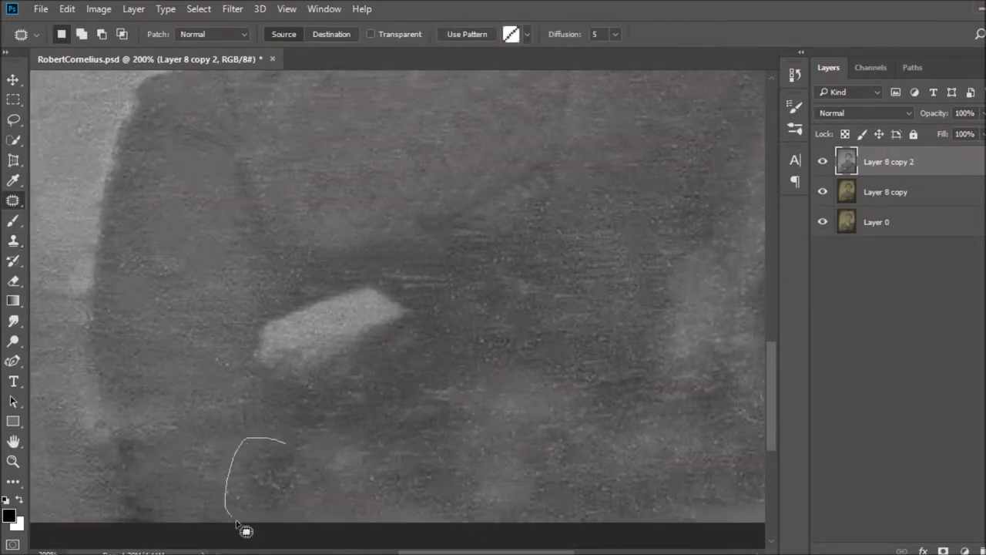
{"action": "left_click_drag", "start_coordinate": [139, 241], "coordinate": [135, 247]}
{"action": "left_click_drag", "start_coordinate": [138, 343], "coordinate": [132, 344]}
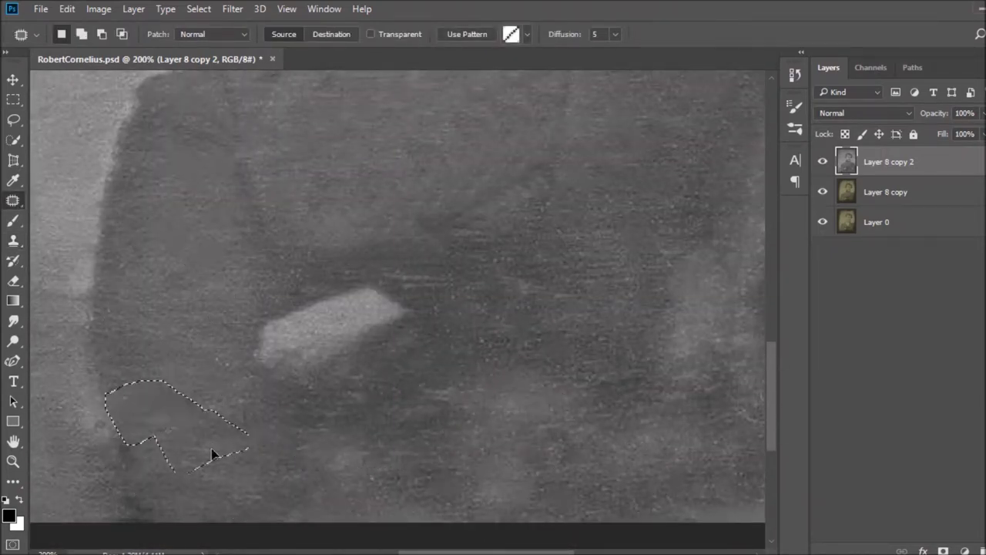
{"action": "left_click_drag", "start_coordinate": [170, 428], "coordinate": [231, 185]}
{"action": "mouse_move", "coordinate": [609, 341]}
{"action": "left_mouse_down"}
{"action": "mouse_move", "coordinate": [542, 394]}
{"action": "mouse_move", "coordinate": [509, 277]}
{"action": "mouse_move", "coordinate": [564, 154]}
{"action": "left_mouse_up"}
{"action": "scroll", "coordinate": [347, 308], "scroll_direction": "up", "scroll_amount": 5}
{"action": "key", "text": "ctrl+d"}
- Lasso the bump on the shoulder edge and try Liquify on it, then cancel
{"action": "left_click", "coordinate": [13, 342]}
{"action": "left_click", "coordinate": [14, 119]}
{"action": "left_click_drag", "start_coordinate": [561, 275], "coordinate": [558, 270]}
{"action": "left_click", "coordinate": [233, 8]}
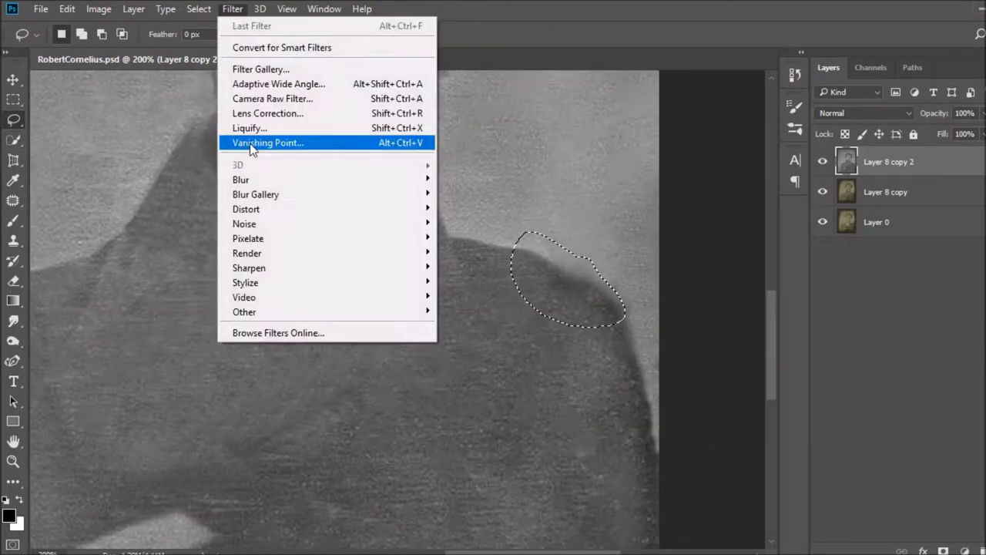
{"action": "left_click", "coordinate": [293, 103]}
{"action": "key", "text": "Escape"}
- Patch the blemish on the shoulder edge and deselect
{"action": "key", "text": "j"}
{"action": "left_click_drag", "start_coordinate": [639, 220], "coordinate": [660, 297]}
{"action": "mouse_move", "coordinate": [655, 340]}
{"action": "left_mouse_down"}
{"action": "mouse_move", "coordinate": [626, 311]}
{"action": "mouse_move", "coordinate": [641, 213]}
{"action": "left_mouse_up"}
{"action": "key", "text": "ctrl+d"}
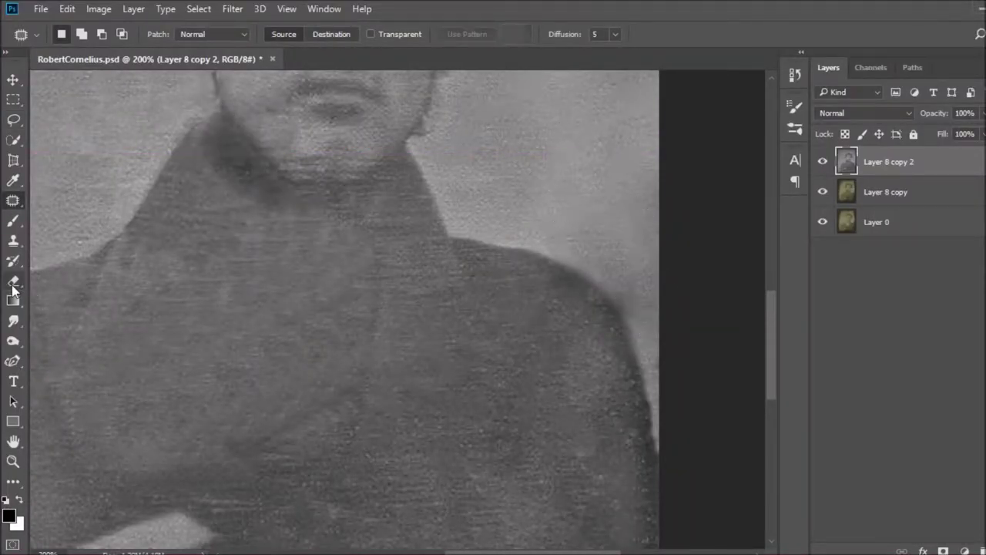
{"action": "key", "text": "o"}
{"action": "scroll", "coordinate": [764, 293], "scroll_direction": "up", "scroll_amount": 5}
- Patch the blemishes beside the cheek and jaw, then duplicate the layer as Layer 8 copy 3
{"action": "key", "text": "j"}
{"action": "left_click_drag", "start_coordinate": [286, 300], "coordinate": [276, 320]}
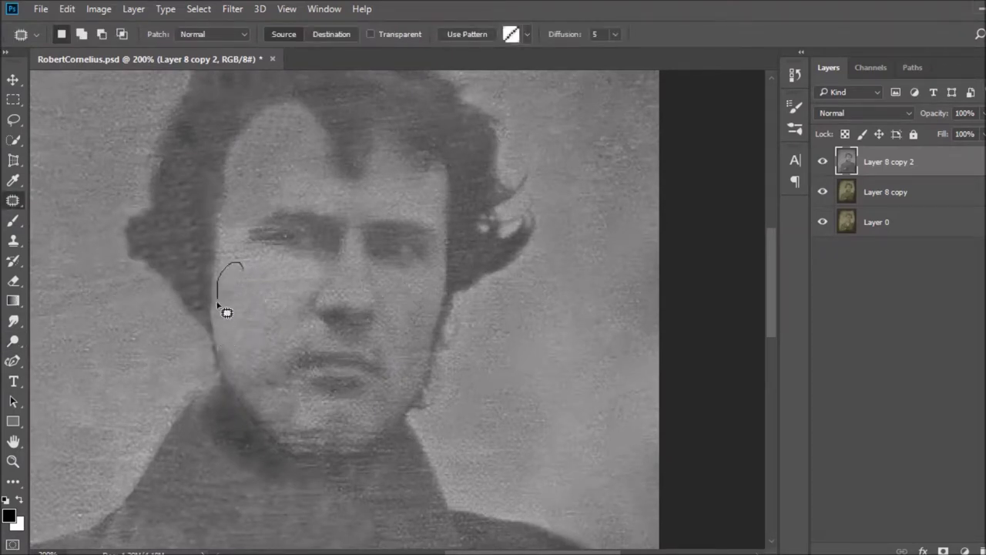
{"action": "left_click_drag", "start_coordinate": [359, 422], "coordinate": [354, 448]}
{"action": "left_click_drag", "start_coordinate": [386, 409], "coordinate": [304, 420]}
{"action": "scroll", "coordinate": [775, 309], "scroll_direction": "up", "scroll_amount": 3}
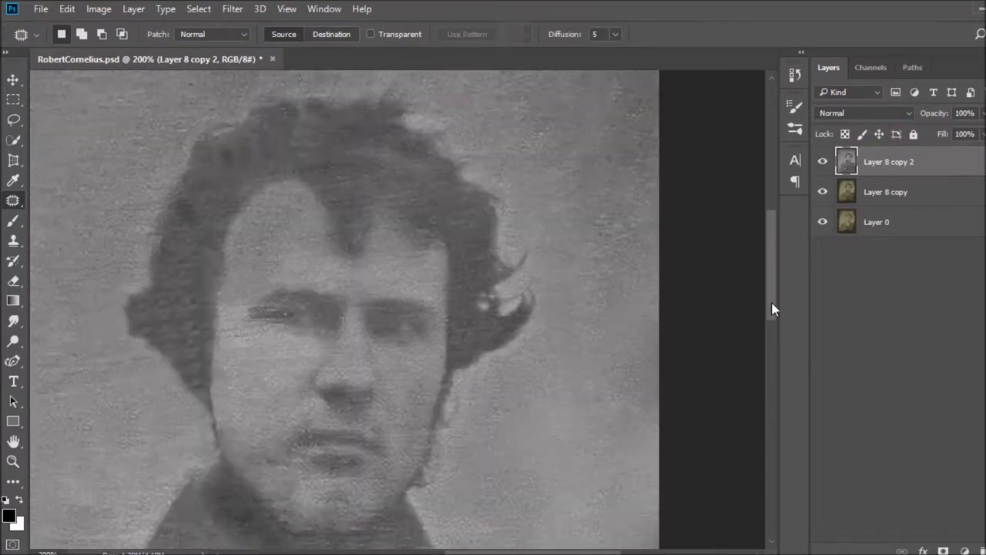
{"action": "key", "text": "ctrl+j"}
{"action": "key", "text": "ctrl+0"}
{"action": "left_click", "coordinate": [99, 9]}
- Apply an S-shaped Curves adjustment: darker shadows, brighter lights, slightly lowered top highlights
{"action": "left_click", "coordinate": [478, 97]}
{"action": "key", "text": "Escape"}
{"action": "left_click", "coordinate": [98, 8]}
{"action": "left_click", "coordinate": [355, 84]}
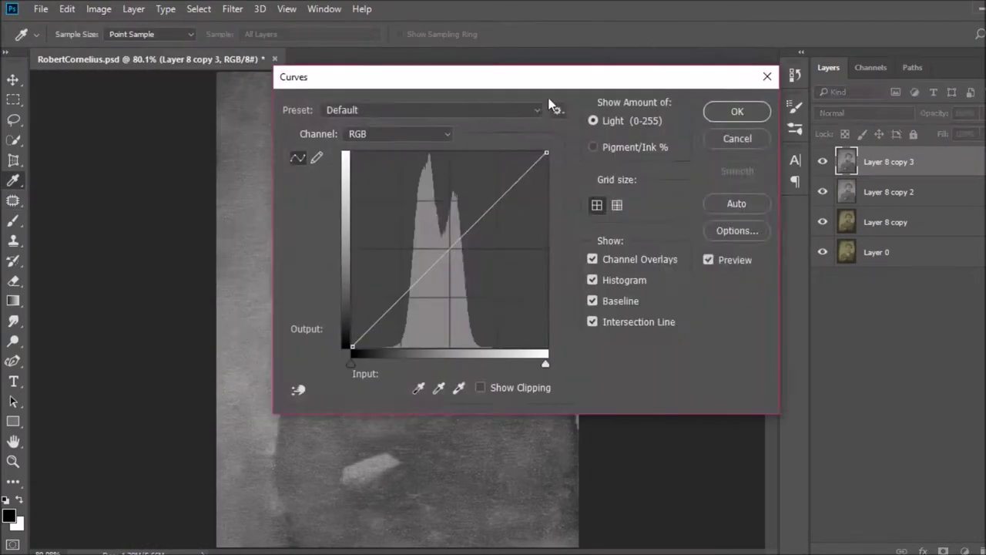
{"action": "left_click_drag", "start_coordinate": [385, 77], "coordinate": [704, 74]}
{"action": "left_click", "coordinate": [719, 295]}
{"action": "left_click_drag", "start_coordinate": [817, 200], "coordinate": [819, 193]}
{"action": "left_click_drag", "start_coordinate": [720, 295], "coordinate": [718, 321]}
{"action": "left_click_drag", "start_coordinate": [819, 192], "coordinate": [817, 180]}
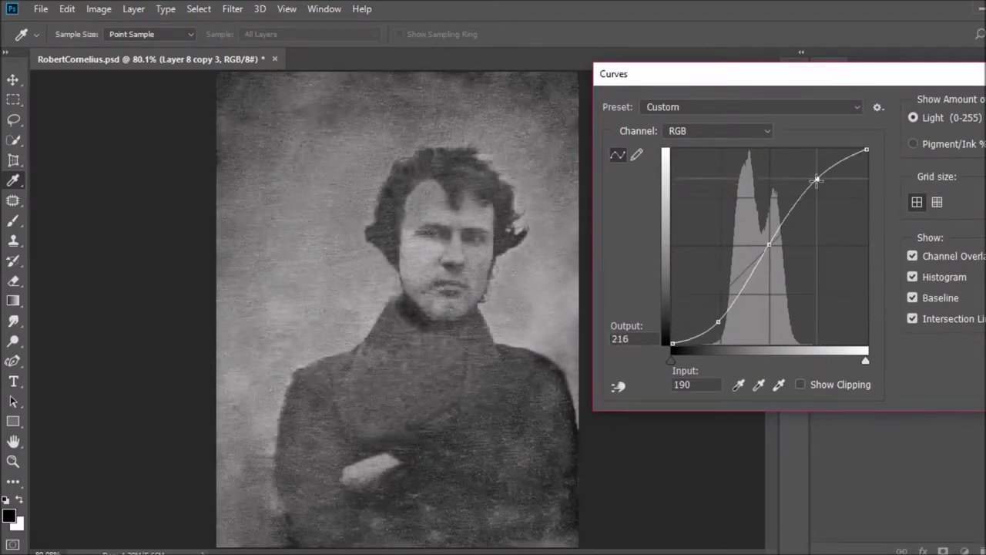
{"action": "left_click", "coordinate": [770, 244]}
{"action": "left_click_drag", "start_coordinate": [891, 74], "coordinate": [871, 76]}
{"action": "left_click_drag", "start_coordinate": [845, 151], "coordinate": [846, 165]}
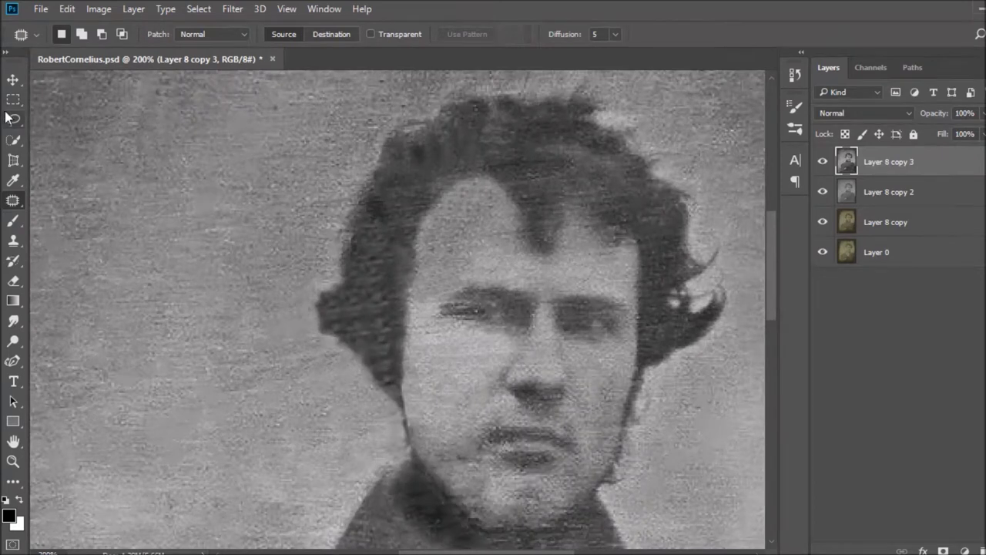
- Copy the selected ear region onto a new layer and flip it onto the head's left side
{"action": "right_click", "coordinate": [9, 118]}
{"action": "left_click", "coordinate": [77, 150]}
{"action": "key", "text": "ctrl+j"}
{"action": "key", "text": "v"}
{"action": "key", "text": "ctrl+t"}
{"action": "mouse_move", "coordinate": [702, 315]}
{"action": "left_mouse_down"}
{"action": "mouse_move", "coordinate": [167, 265]}
{"action": "mouse_move", "coordinate": [357, 266]}
{"action": "left_mouse_up"}
{"action": "key", "text": "Return"}
- Move and rotate the copied piece to fit beside the left hair
{"action": "key", "text": "alt+bracketleft"}
{"action": "key", "text": "e"}
{"action": "key", "text": "alt+bracketright"}
{"action": "key", "text": "v"}
{"action": "key", "text": "ctrl+t"}
{"action": "left_click_drag", "start_coordinate": [232, 194], "coordinate": [337, 236]}
{"action": "left_click_drag", "start_coordinate": [377, 202], "coordinate": [389, 231]}
{"action": "key", "text": "Return"}
- Erase along the piece's left edge and merge it with Layer 8 copy 3 into Layer 1
{"action": "key", "text": "e"}
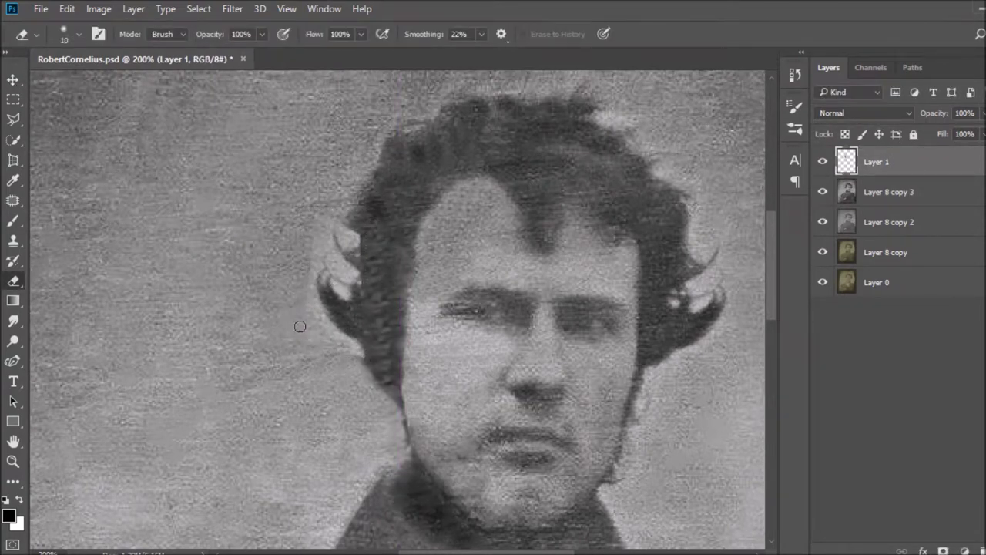
{"action": "left_click_drag", "start_coordinate": [336, 263], "coordinate": [317, 216]}
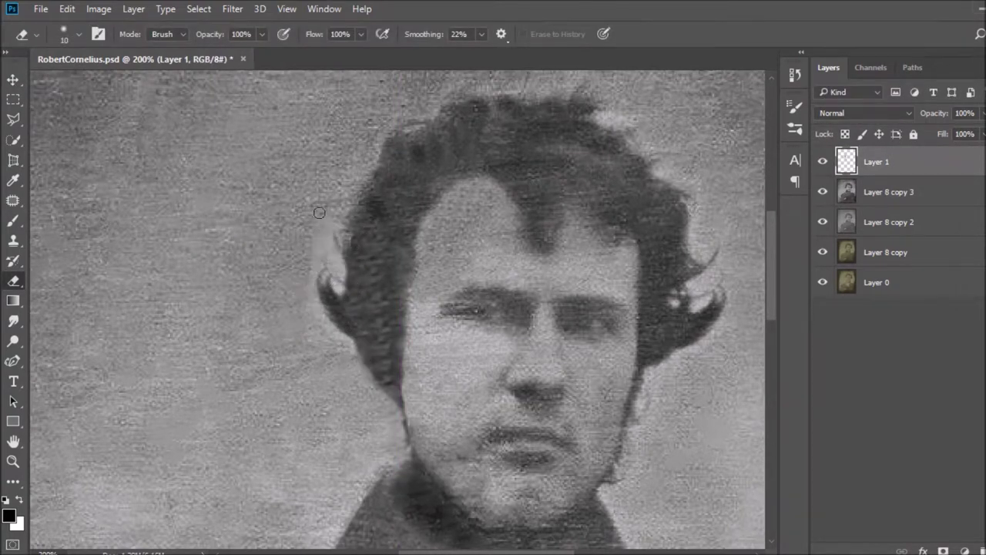
{"action": "key", "text": "o"}
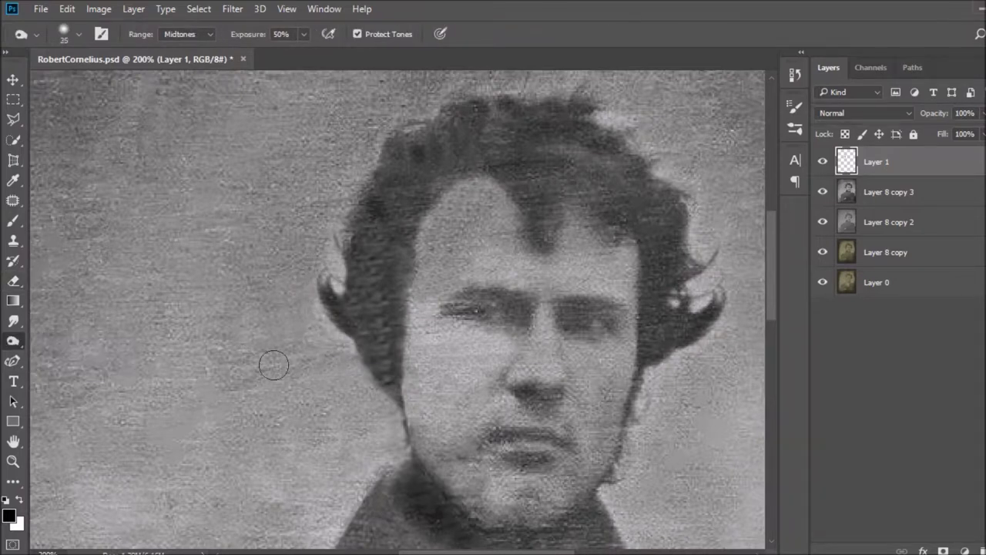
{"action": "key", "text": "ctrl+e"}
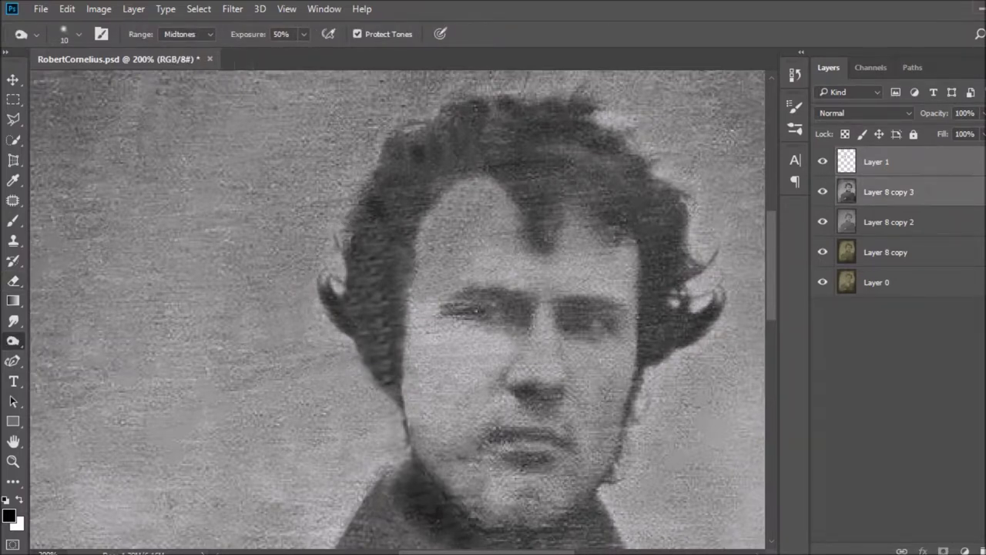
{"action": "key", "text": "j"}
{"action": "mouse_move", "coordinate": [423, 436]}
{"action": "left_mouse_down"}
{"action": "mouse_move", "coordinate": [465, 442]}
{"action": "mouse_move", "coordinate": [460, 370]}
{"action": "left_mouse_up"}
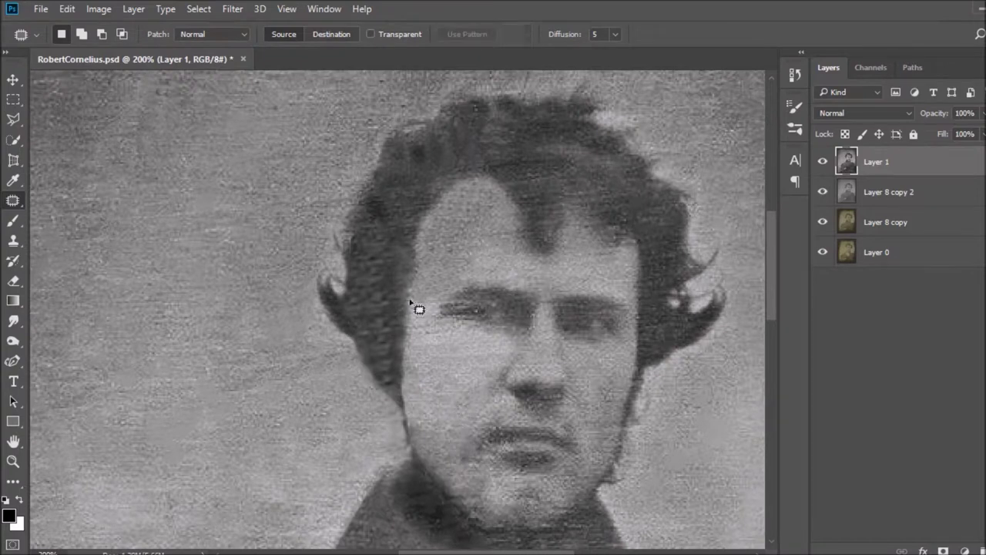
- Patch the chin blemish with clean texture and touch up the jaw
{"action": "left_click_drag", "start_coordinate": [377, 305], "coordinate": [380, 316]}
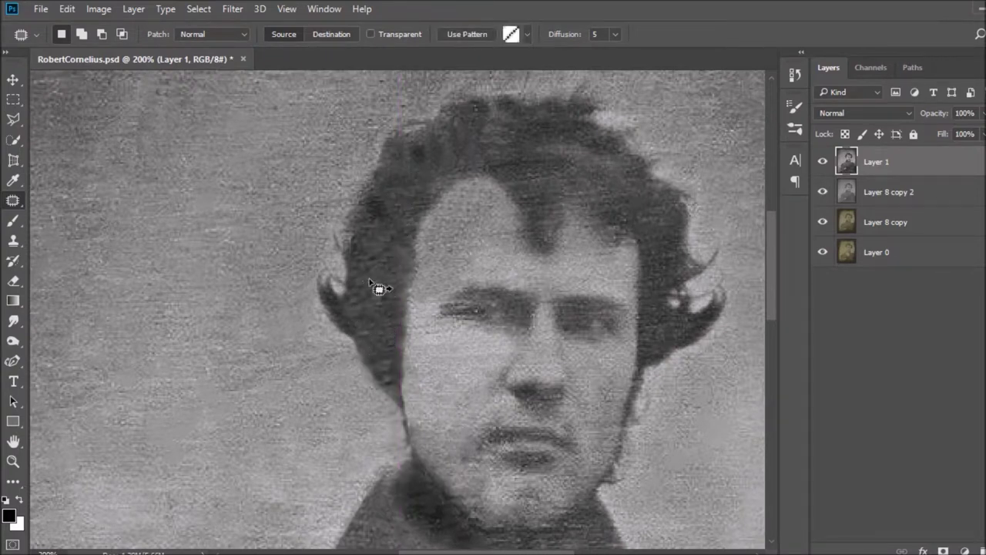
{"action": "left_click_drag", "start_coordinate": [403, 417], "coordinate": [414, 467]}
{"action": "scroll", "coordinate": [775, 330], "scroll_direction": "down", "scroll_amount": 3}
{"action": "key", "text": "o"}
{"action": "key", "text": "s"}
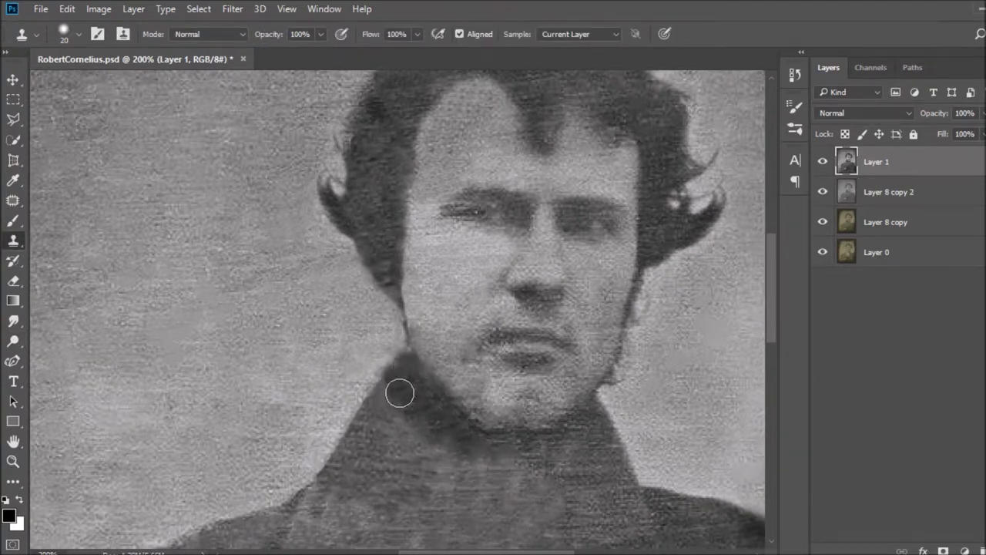
{"action": "key", "text": "o"}
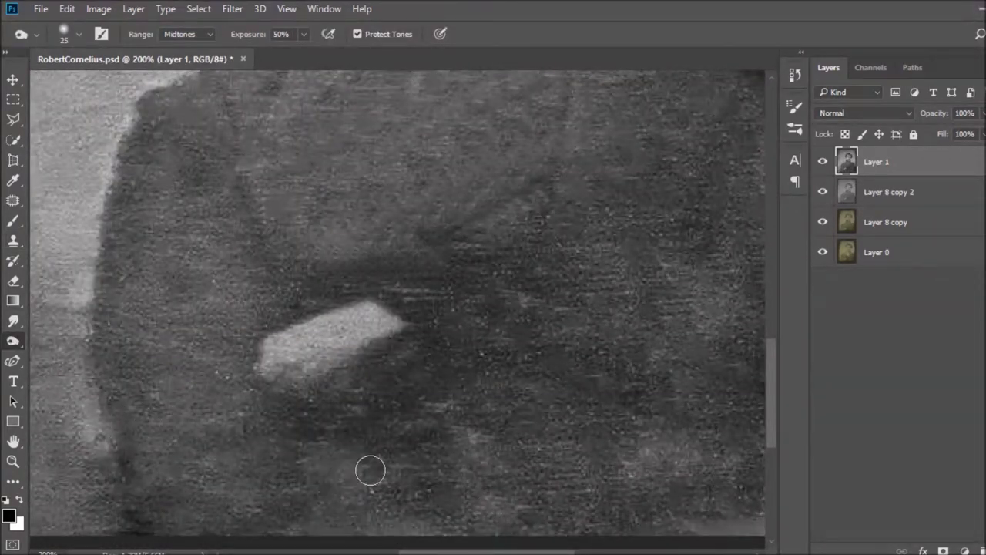
- Bring the face into close view and shrink the dodge brush to size 10
{"action": "scroll", "coordinate": [370, 470], "scroll_direction": "right", "scroll_amount": 5}
{"action": "left_click_drag", "start_coordinate": [533, 529], "coordinate": [501, 158]}
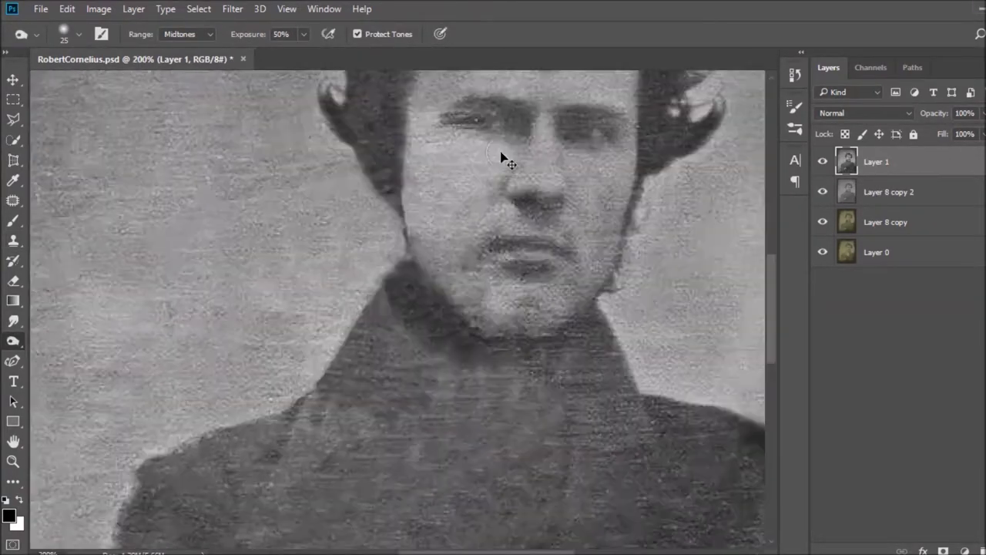
{"action": "key", "text": "bracketleft"}
{"action": "key", "text": "bracketleft"}
{"action": "key", "text": "bracketleft"}
{"action": "scroll", "coordinate": [501, 158], "scroll_direction": "up", "scroll_amount": 5}
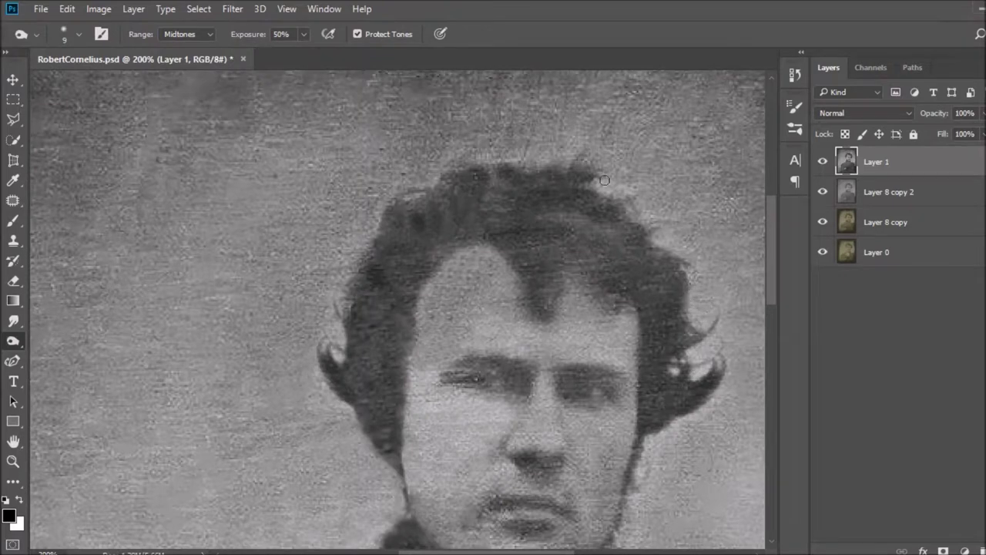
{"action": "scroll", "coordinate": [771, 299], "scroll_direction": "down", "scroll_amount": 3}
- Patch beside the cheek, sharpen the face, and duplicate the result as Layer 1 copy
{"action": "key", "text": "j"}
{"action": "left_click_drag", "start_coordinate": [319, 264], "coordinate": [238, 282]}
{"action": "left_click_drag", "start_coordinate": [367, 229], "coordinate": [389, 256]}
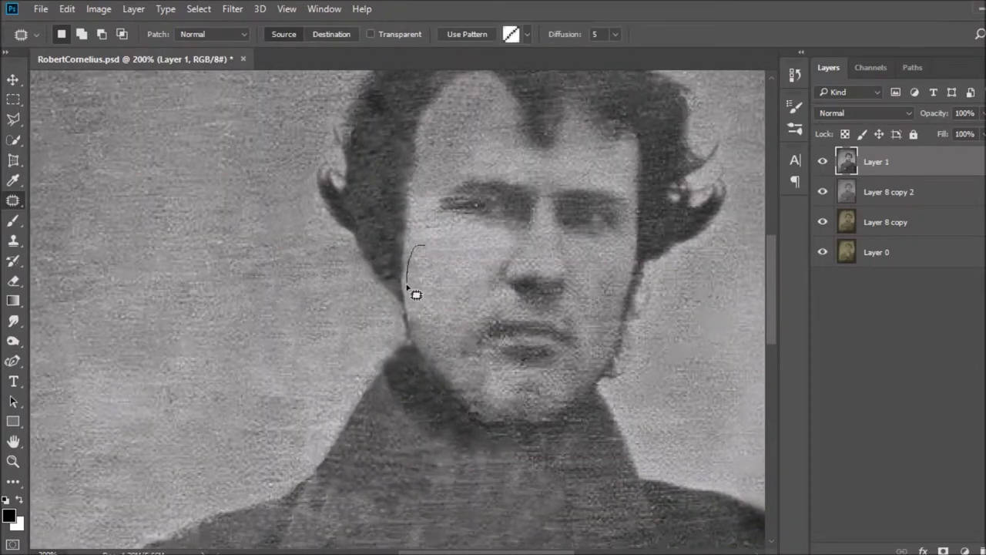
{"action": "key", "text": "ctrl+d"}
{"action": "key", "text": "r"}
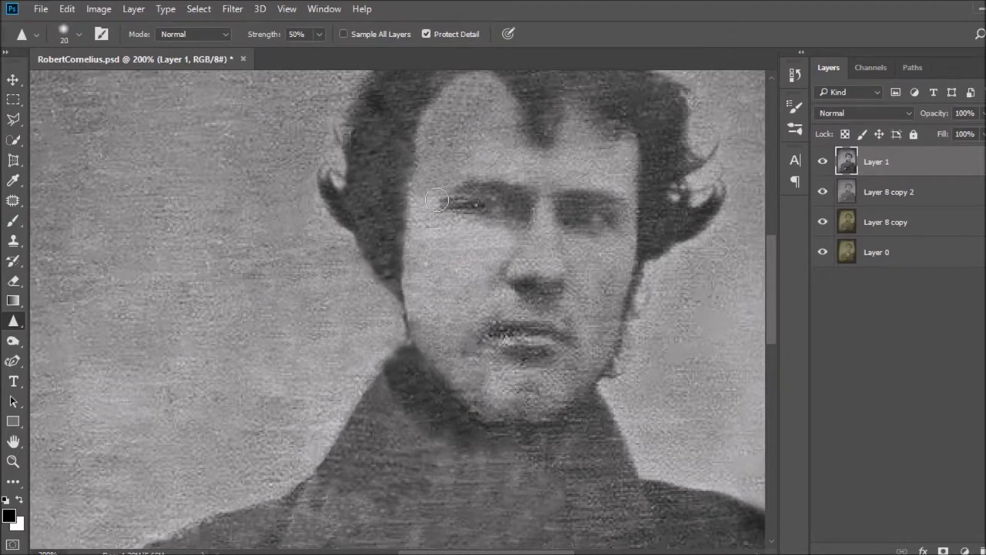
{"action": "scroll", "coordinate": [552, 175], "scroll_direction": "up", "scroll_amount": 2}
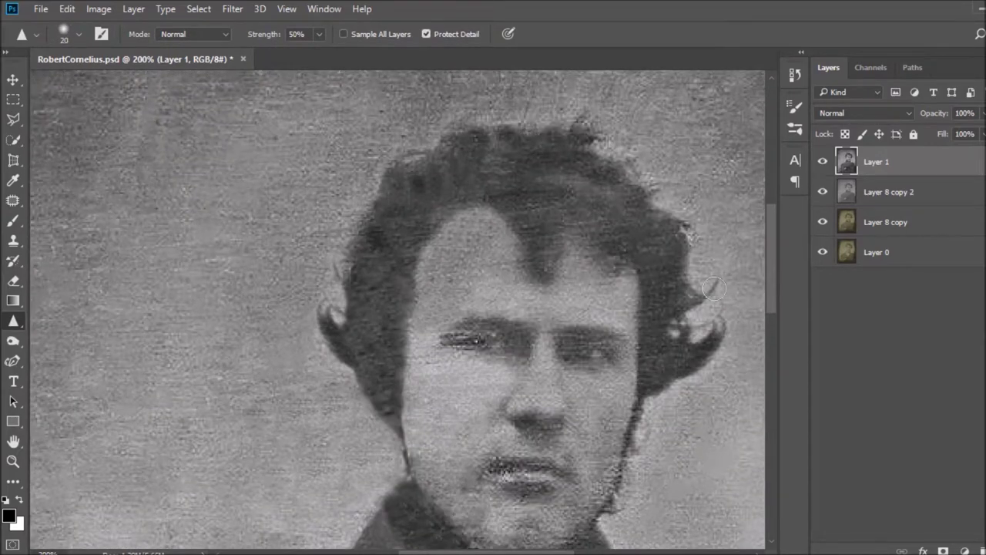
{"action": "left_click_drag", "start_coordinate": [770, 258], "coordinate": [785, 403]}
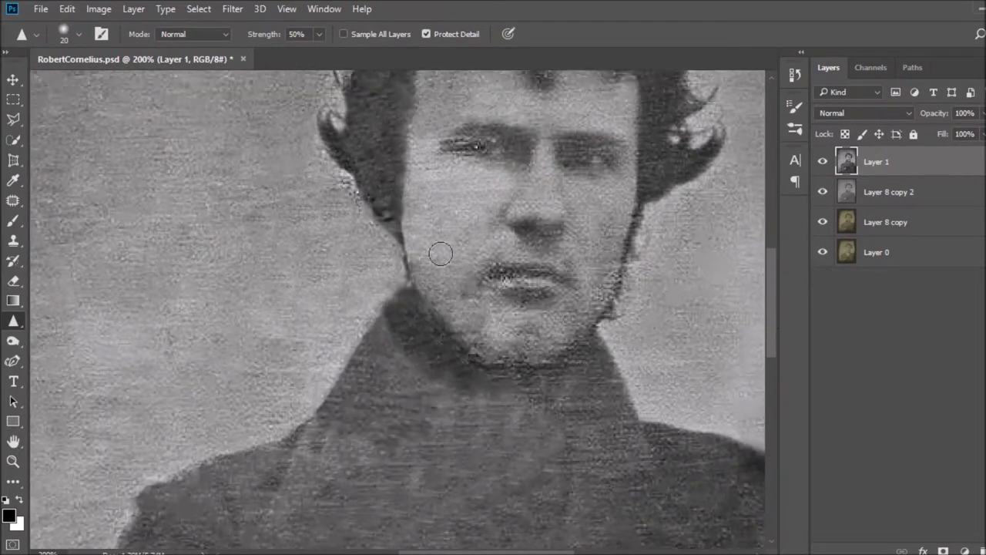
{"action": "key", "text": "ctrl+0"}
{"action": "key", "text": "ctrl+j"}
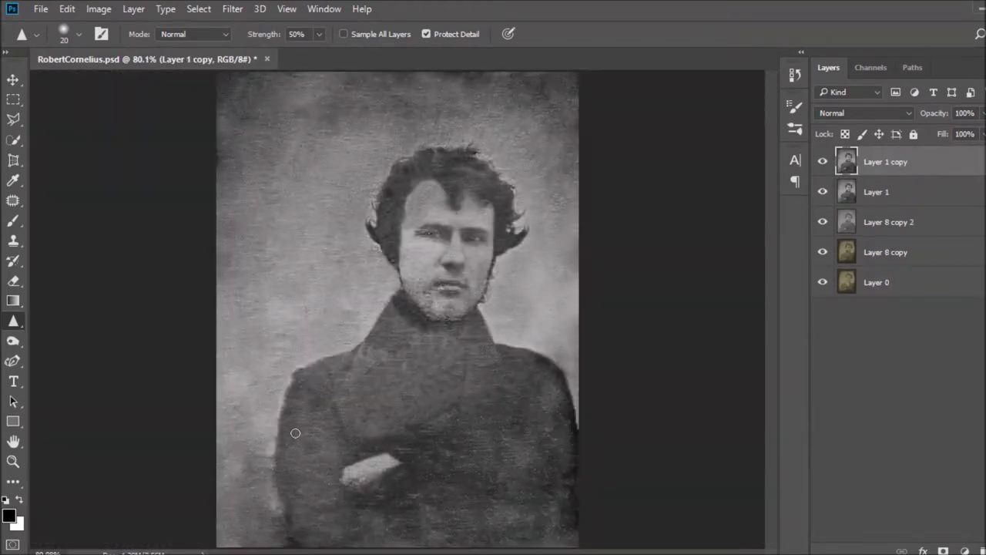
- Duplicate the retouched layer, then try and undo a dark brush stroke along the coat edge
{"action": "key", "text": "ctrl+plus"}
{"action": "left_click", "coordinate": [12, 224]}
{"action": "left_click", "coordinate": [78, 34]}
{"action": "left_click_drag", "start_coordinate": [159, 105], "coordinate": [139, 175]}
{"action": "key", "text": "ctrl+z"}
- Shade down the coat's left edge at 17% brush opacity after undoing a too-dark stroke
{"action": "left_click", "coordinate": [322, 34]}
{"action": "left_click_drag", "start_coordinate": [324, 54], "coordinate": [282, 58]}
{"action": "left_click_drag", "start_coordinate": [159, 104], "coordinate": [139, 247]}
{"action": "key", "text": "ctrl+z"}
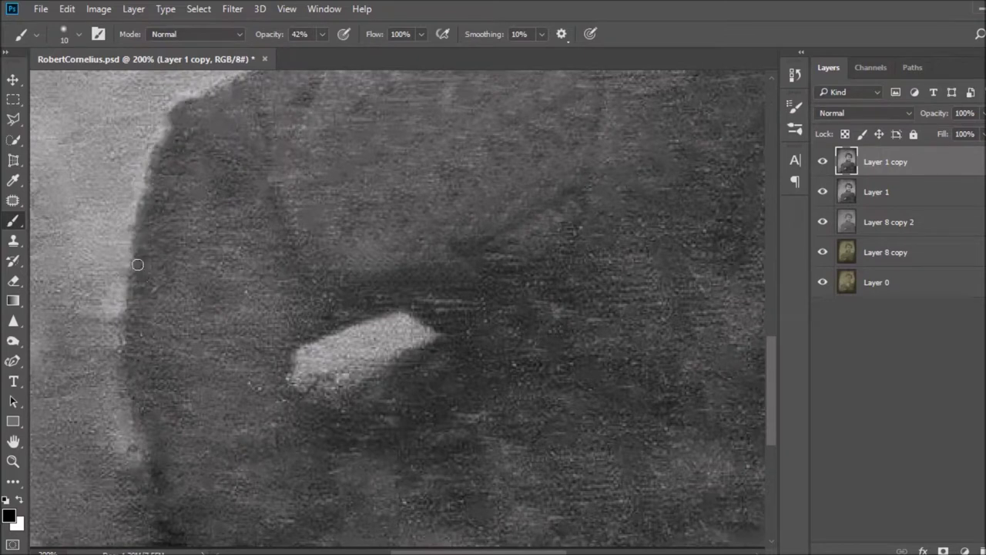
{"action": "left_click", "coordinate": [322, 34]}
{"action": "left_click_drag", "start_coordinate": [344, 54], "coordinate": [320, 54]}
{"action": "left_click_drag", "start_coordinate": [159, 104], "coordinate": [137, 424]}
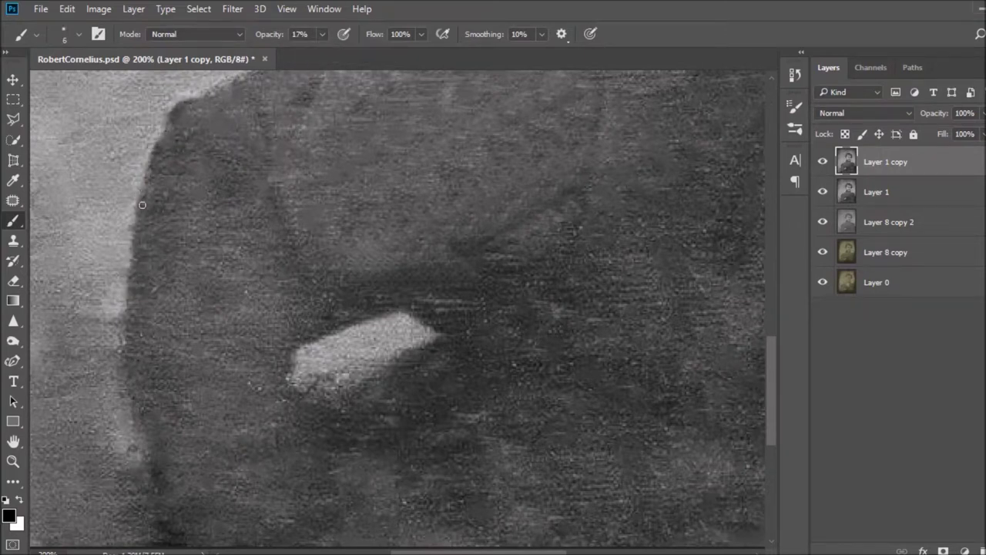
- Add fainter 10% and 5% opacity shadow strokes down the coat edge with a size-20 brush
{"action": "left_click", "coordinate": [322, 34]}
{"action": "left_click_drag", "start_coordinate": [321, 54], "coordinate": [316, 54]}
{"action": "left_click_drag", "start_coordinate": [185, 115], "coordinate": [137, 391]}
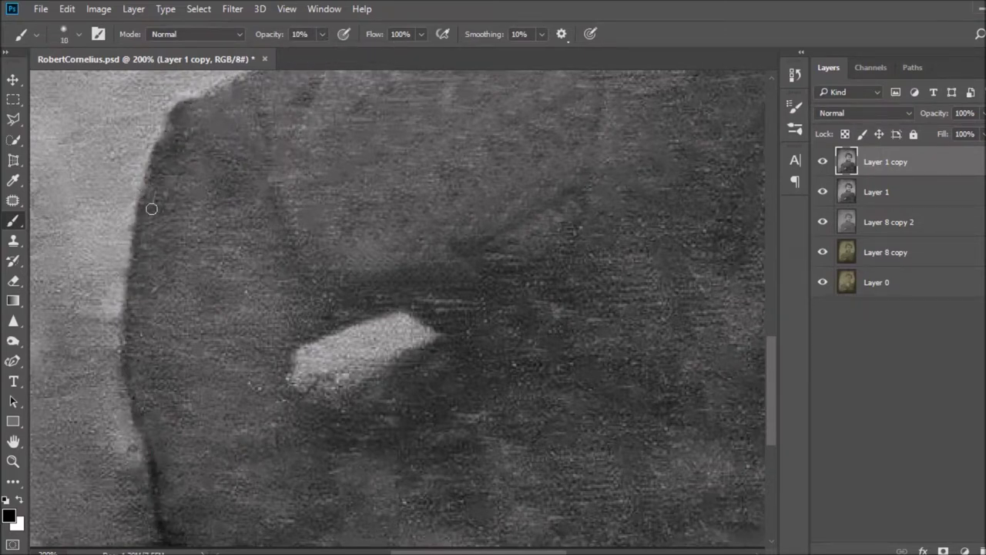
{"action": "key", "text": "bracketright"}
{"action": "left_click", "coordinate": [322, 34]}
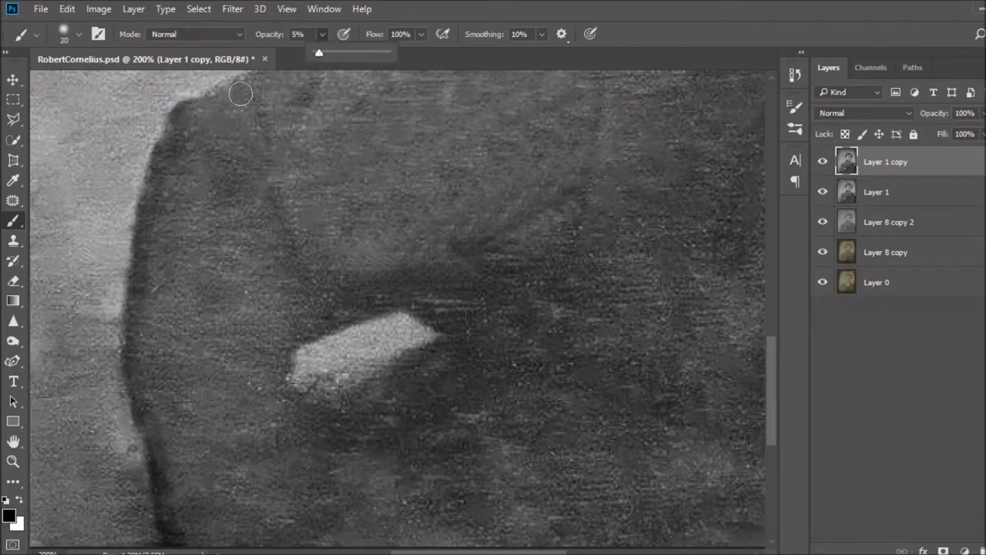
{"action": "left_click_drag", "start_coordinate": [240, 93], "coordinate": [154, 408]}
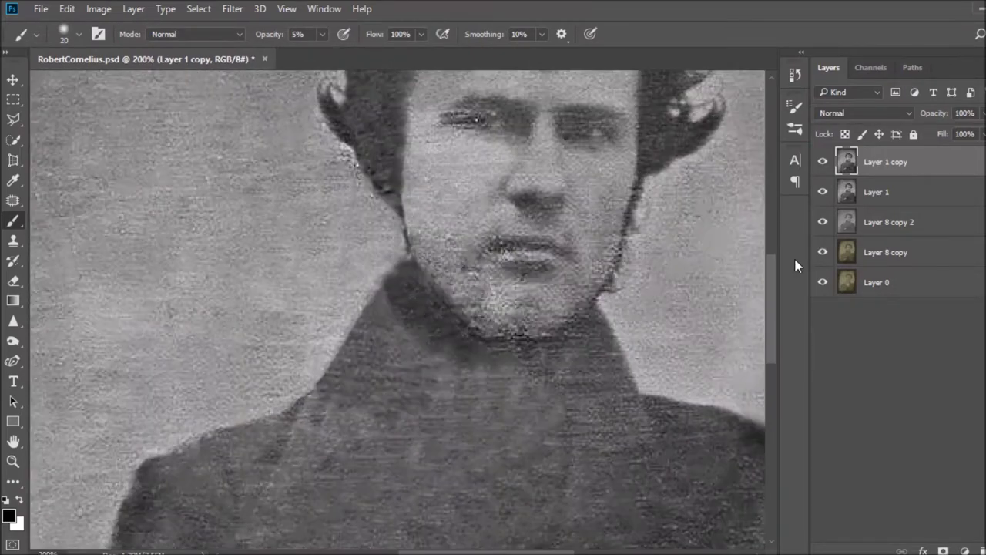
- Cycle through the Spot Healing and Clone Stamp tools
{"action": "right_click", "coordinate": [13, 199]}
{"action": "left_click", "coordinate": [116, 196]}
{"action": "left_click", "coordinate": [14, 241]}
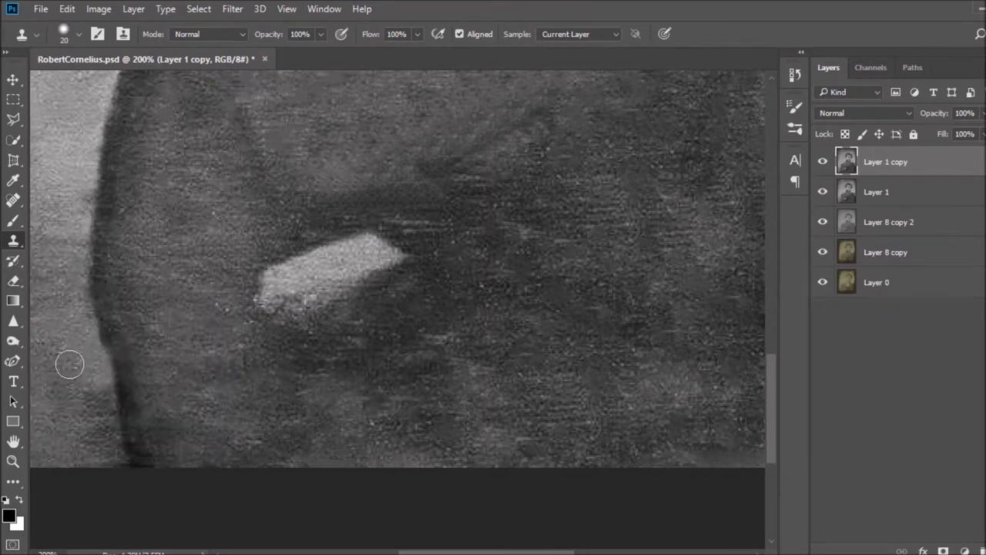
{"action": "scroll", "coordinate": [329, 421], "scroll_direction": "right", "scroll_amount": 3}
- Darken the shadow streak above the hand at 8% opacity, then dodge the coat's left edge
{"action": "key", "text": "b"}
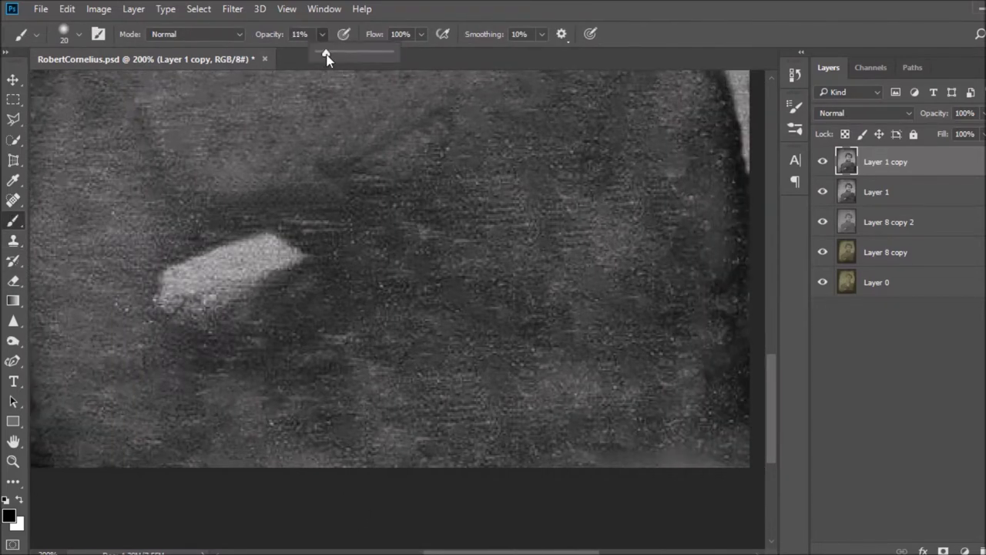
{"action": "left_click_drag", "start_coordinate": [322, 33], "coordinate": [316, 57]}
{"action": "left_click_drag", "start_coordinate": [143, 143], "coordinate": [182, 212]}
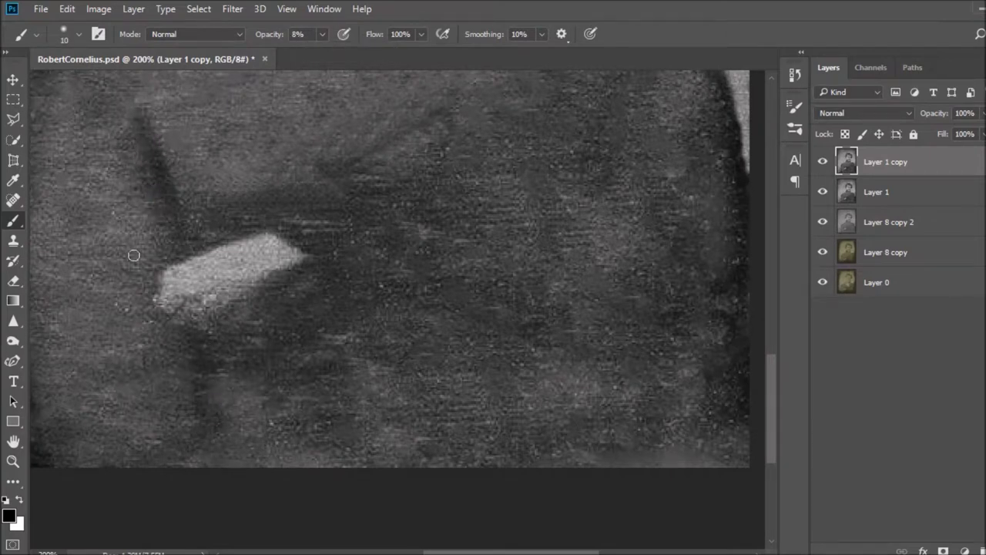
{"action": "key", "text": "ctrl+0"}
{"action": "key", "text": "o"}
{"action": "left_click_drag", "start_coordinate": [297, 376], "coordinate": [277, 538]}
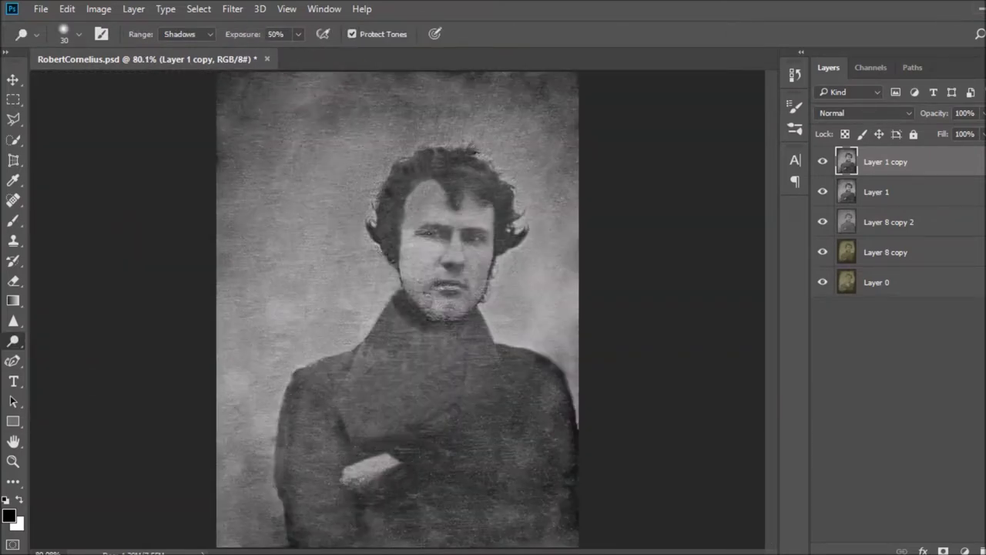
- Zoom in and darken the coat's right edge with a size-20 toning brush
{"action": "key", "text": "ctrl+plus"}
{"action": "key", "text": "ctrl+plus"}
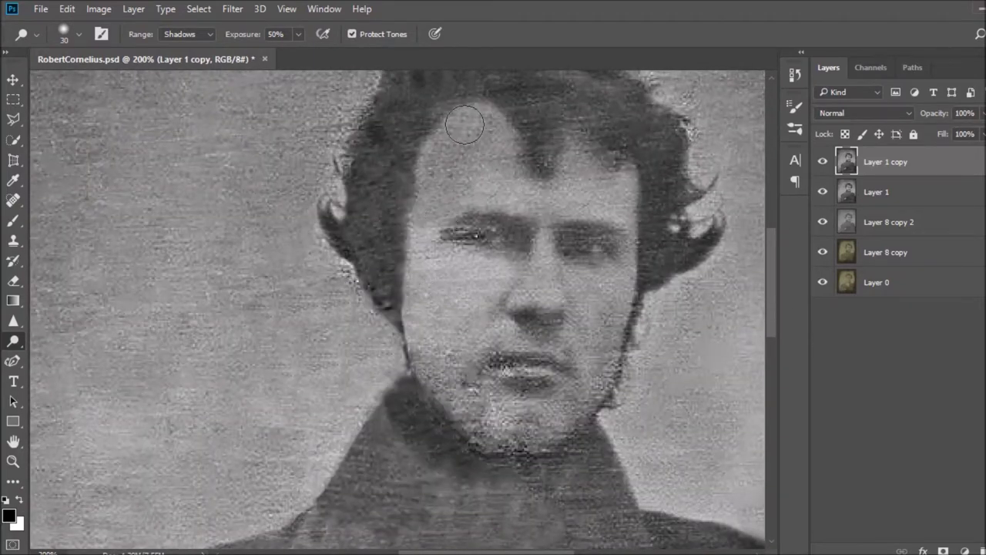
{"action": "key", "text": "shift+o"}
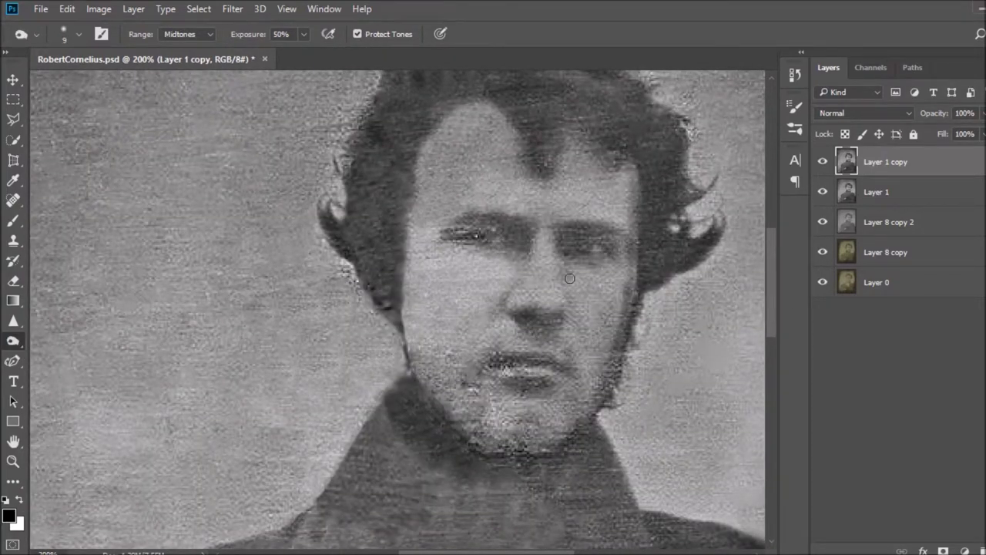
{"action": "scroll", "coordinate": [615, 217], "scroll_direction": "right", "scroll_amount": 1}
{"action": "scroll", "coordinate": [614, 217], "scroll_direction": "down", "scroll_amount": 5}
{"action": "scroll", "coordinate": [614, 217], "scroll_direction": "down", "scroll_amount": 3}
{"action": "key", "text": "bracketright"}
{"action": "key", "text": "bracketright"}
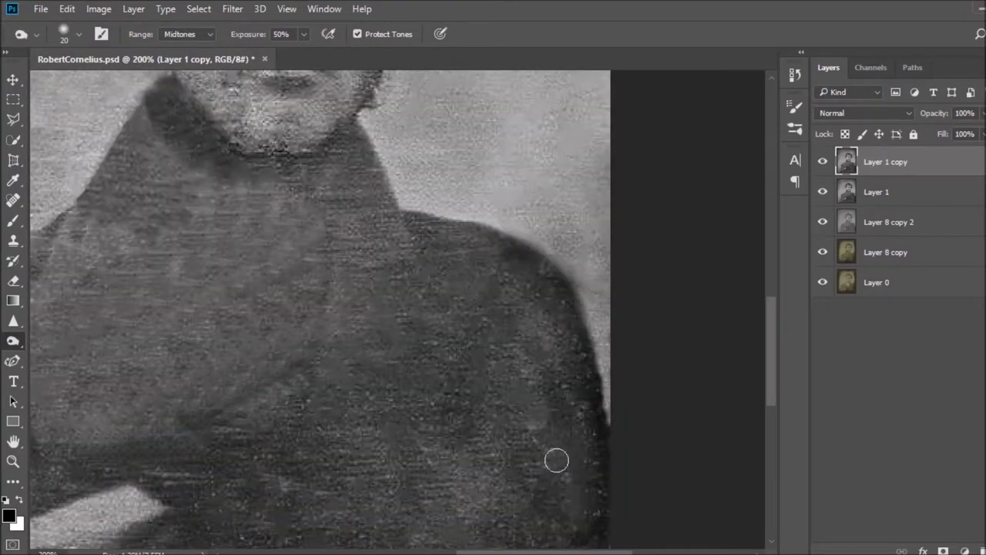
{"action": "left_click_drag", "start_coordinate": [532, 347], "coordinate": [540, 312]}
- Patch the coat and collar blemishes with clean coat texture using the Patch tool
{"action": "scroll", "coordinate": [540, 284], "scroll_direction": "left", "scroll_amount": 3}
{"action": "scroll", "coordinate": [385, 293], "scroll_direction": "left", "scroll_amount": 1}
{"action": "key", "text": "j"}
{"action": "key", "text": "s"}
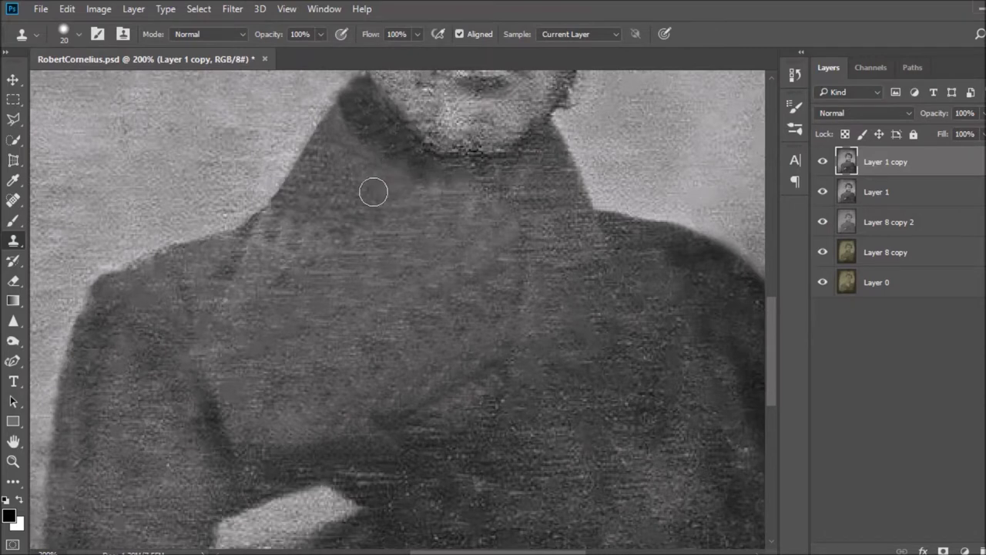
{"action": "key", "text": "shift+j"}
{"action": "mouse_move", "coordinate": [354, 224]}
{"action": "left_mouse_down"}
{"action": "mouse_move", "coordinate": [408, 214]}
{"action": "mouse_move", "coordinate": [331, 234]}
{"action": "mouse_move", "coordinate": [280, 286]}
{"action": "mouse_move", "coordinate": [480, 224]}
{"action": "left_mouse_up"}
{"action": "key", "text": "ctrl+d"}
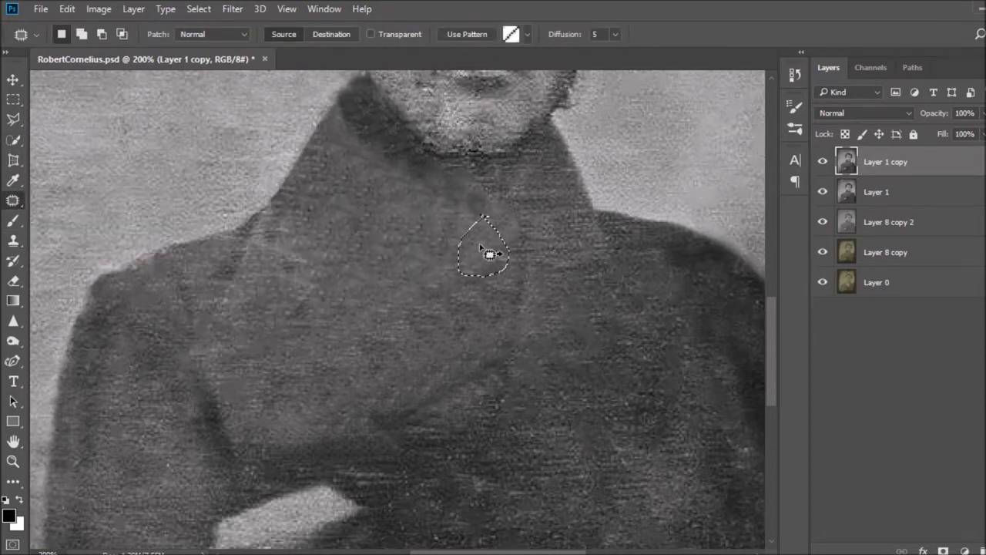
{"action": "left_click_drag", "start_coordinate": [353, 265], "coordinate": [349, 295]}
{"action": "left_click_drag", "start_coordinate": [443, 197], "coordinate": [412, 172]}
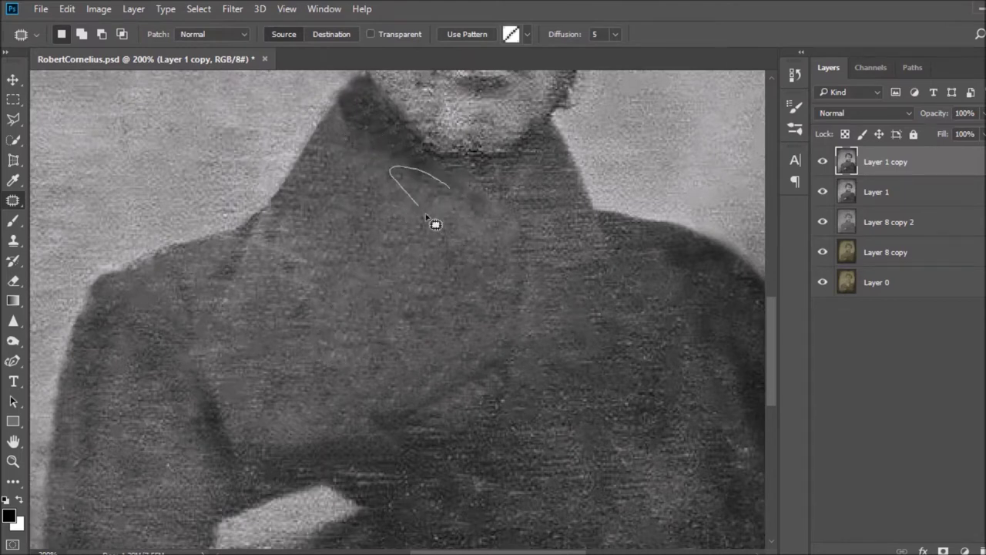
{"action": "key", "text": "ctrl+d"}
- Cycle through Spot Healing, Clone Stamp and Dodge, fit the portrait on screen, and pick Burn
{"action": "scroll", "coordinate": [770, 330], "scroll_direction": "down", "scroll_amount": 3}
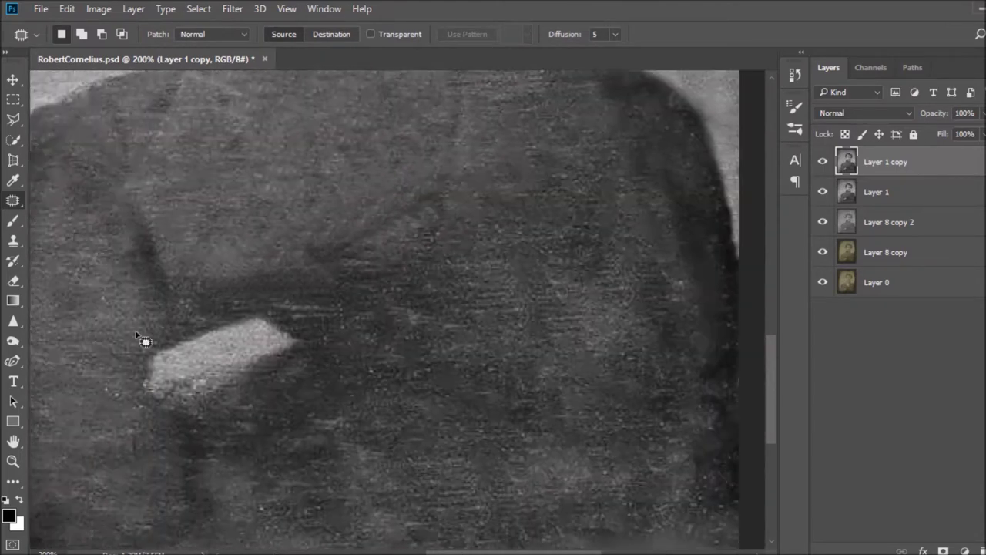
{"action": "key", "text": "shift+j"}
{"action": "scroll", "coordinate": [478, 503], "scroll_direction": "up", "scroll_amount": 5}
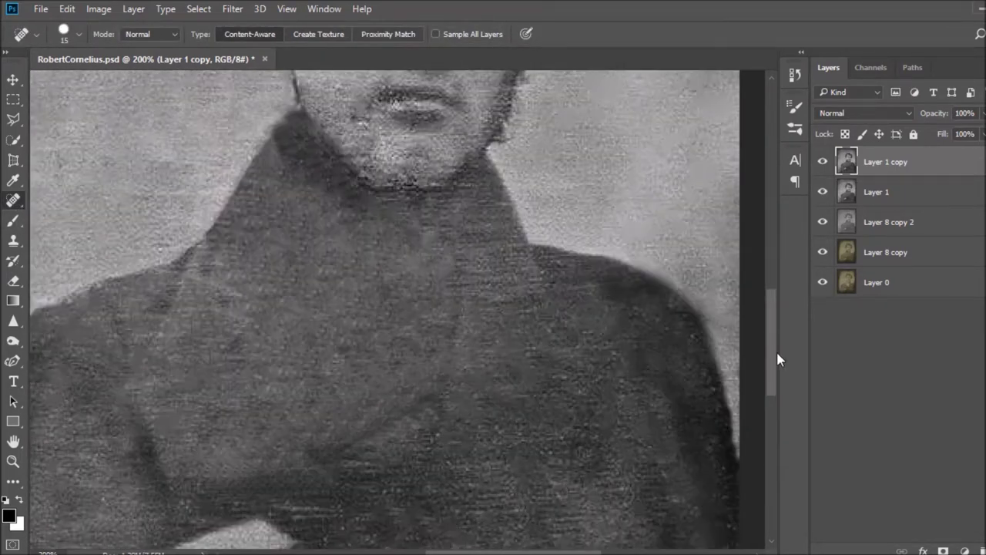
{"action": "key", "text": "s"}
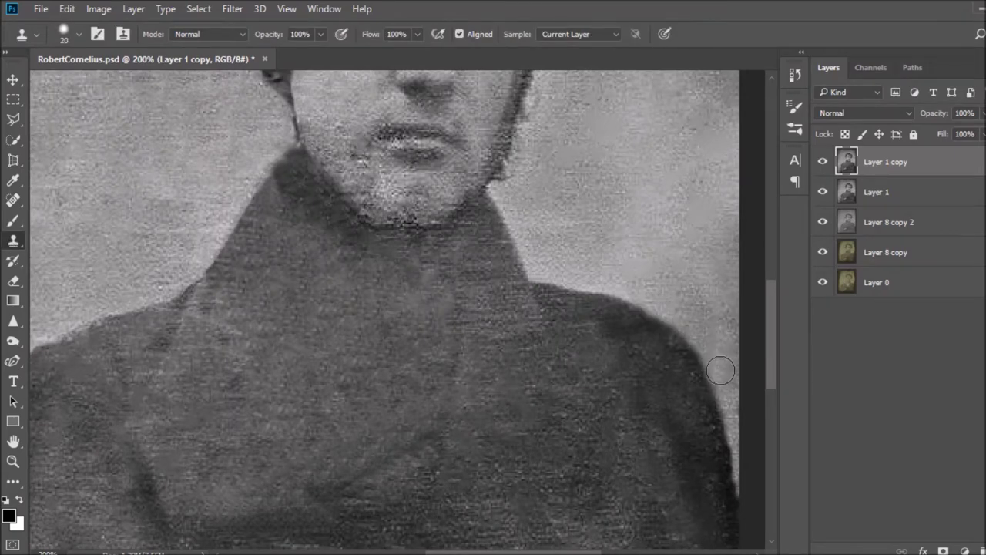
{"action": "scroll", "coordinate": [654, 200], "scroll_direction": "up", "scroll_amount": 5}
{"action": "key", "text": "o"}
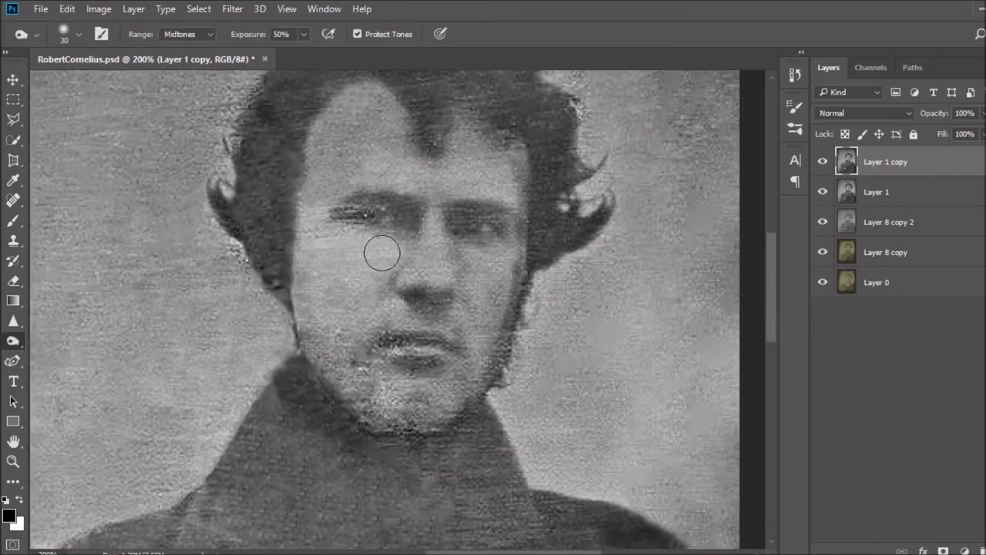
{"action": "key", "text": "ctrl+0"}
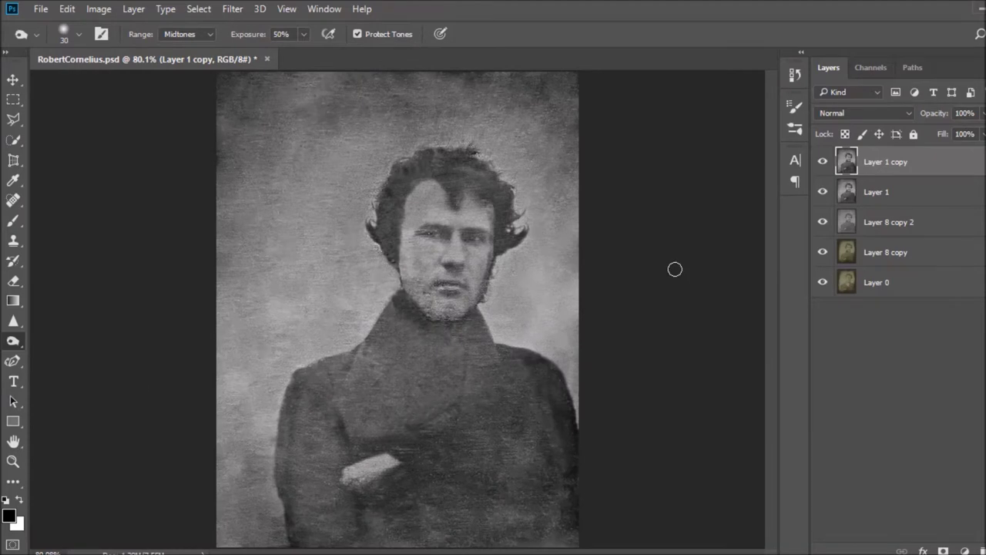
{"action": "right_click", "coordinate": [13, 341]}
{"action": "left_click", "coordinate": [69, 357]}
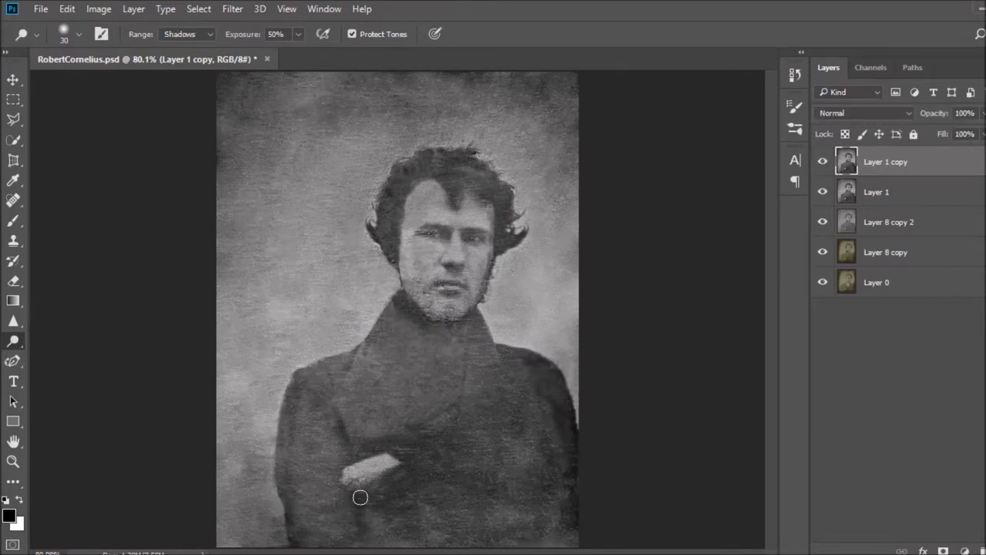
- Add a Gradient Fill layer angled near 177° with adjusted scale and lowered opacity
{"action": "left_click", "coordinate": [964, 552]}
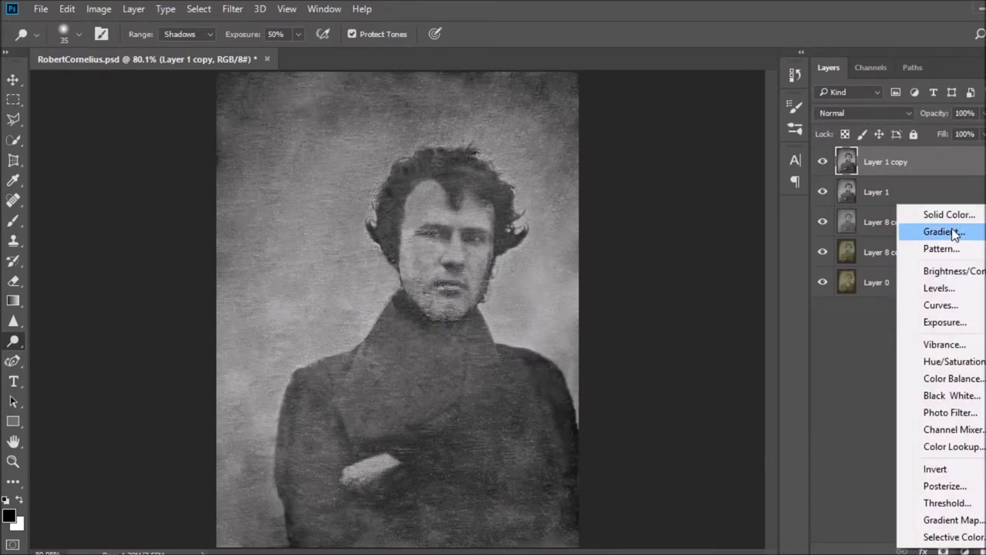
{"action": "left_click", "coordinate": [953, 229]}
{"action": "left_click_drag", "start_coordinate": [672, 232], "coordinate": [661, 237]}
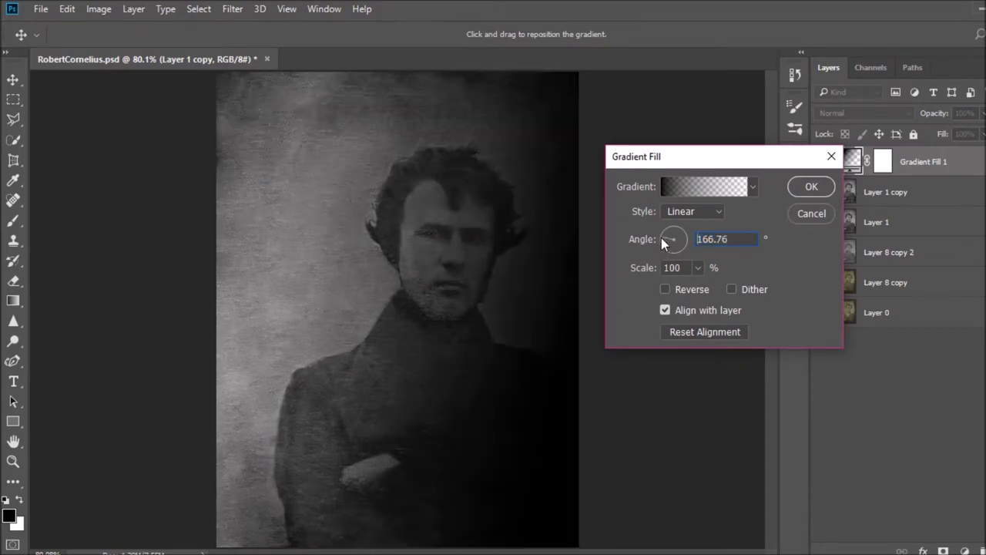
{"action": "left_click", "coordinate": [697, 267]}
{"action": "left_click_drag", "start_coordinate": [721, 289], "coordinate": [728, 291]}
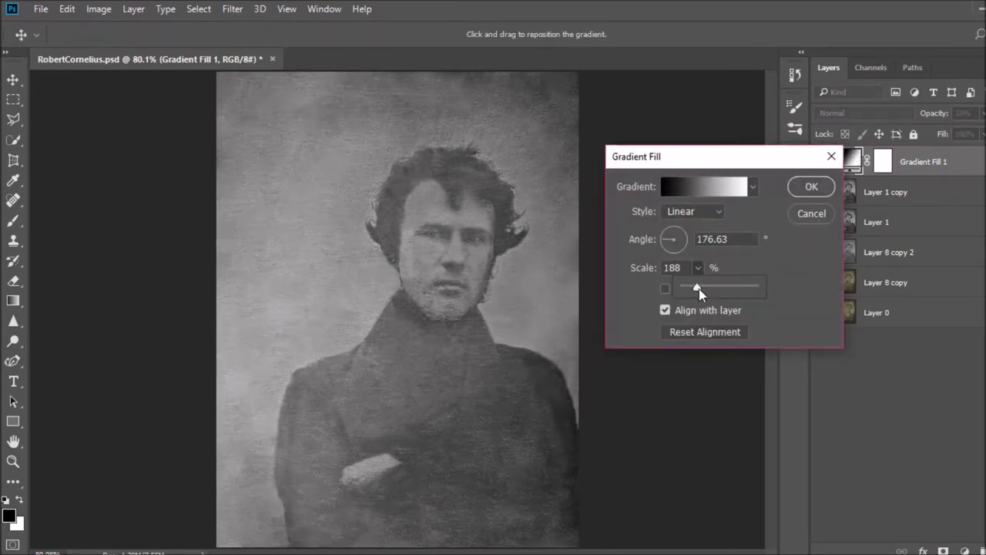
{"action": "left_click_drag", "start_coordinate": [699, 288], "coordinate": [690, 287]}
{"action": "left_click_drag", "start_coordinate": [982, 114], "coordinate": [921, 133]}
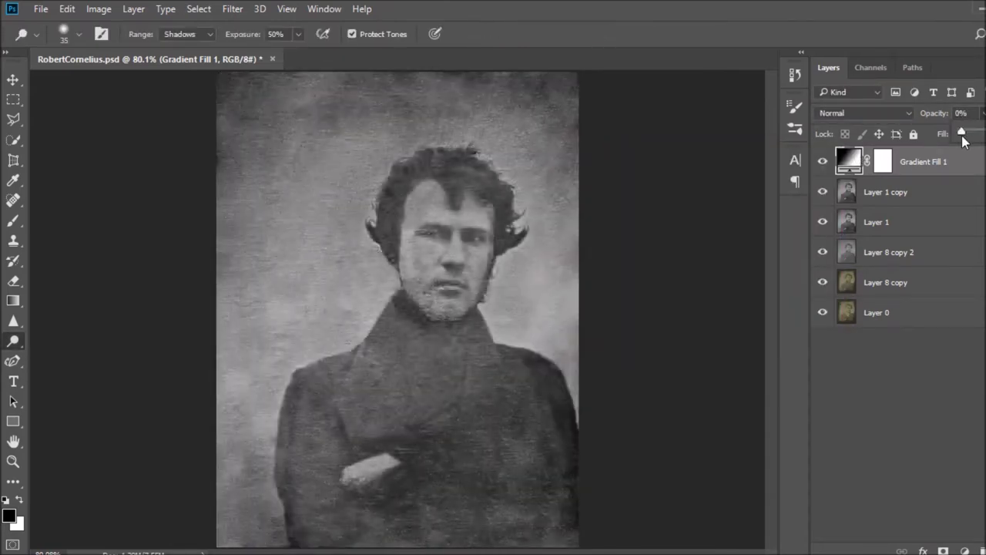
- Merge the gradient into the photo layer and burn the background along the coat's left edge
{"action": "left_click", "coordinate": [823, 162]}
{"action": "left_click", "coordinate": [823, 162]}
{"action": "key", "text": "ctrl+1"}
{"action": "right_click", "coordinate": [13, 341]}
{"action": "left_click", "coordinate": [78, 352]}
{"action": "mouse_move", "coordinate": [379, 259]}
{"action": "left_mouse_down"}
{"action": "mouse_move", "coordinate": [329, 326]}
{"action": "mouse_move", "coordinate": [209, 412]}
{"action": "mouse_move", "coordinate": [167, 511]}
{"action": "left_mouse_up"}
- Undo the burn strokes and copy the quick-selected figure onto its own layer
{"action": "key", "text": "ctrl+alt+z"}
{"action": "key", "text": "ctrl+alt+z"}
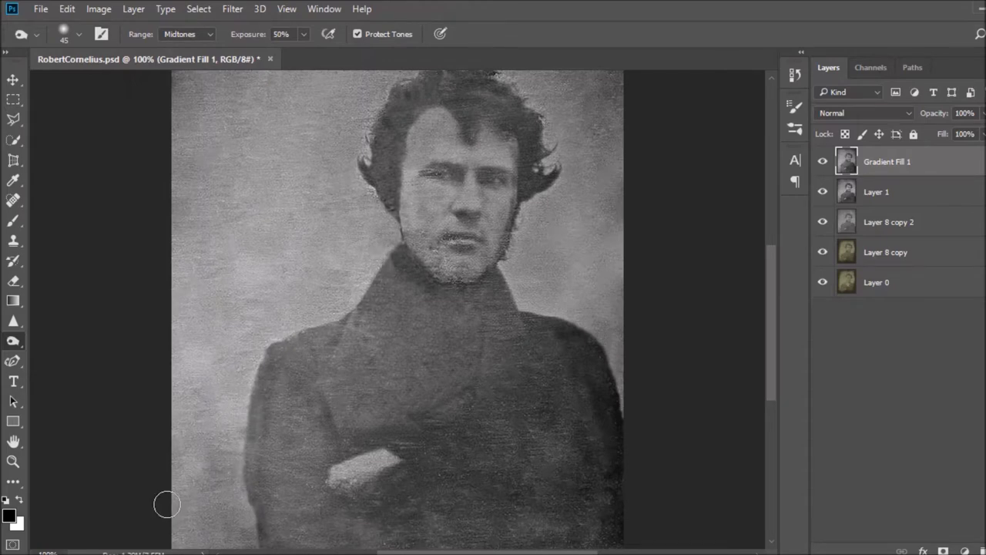
{"action": "scroll", "coordinate": [751, 363], "scroll_direction": "up", "scroll_amount": 1}
{"action": "key", "text": "w"}
{"action": "mouse_move", "coordinate": [362, 408]}
{"action": "left_mouse_down"}
{"action": "mouse_move", "coordinate": [482, 327]}
{"action": "mouse_move", "coordinate": [539, 462]}
{"action": "left_mouse_up"}
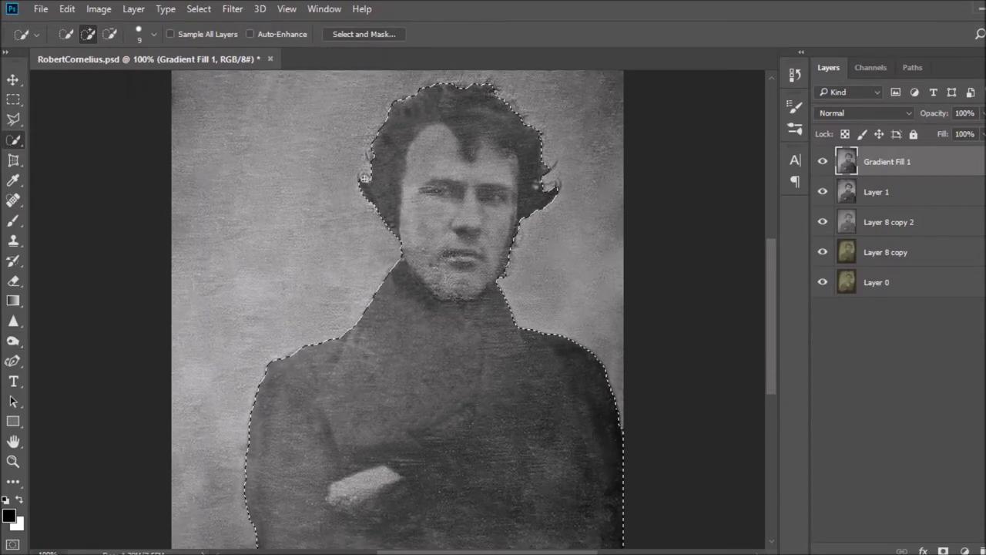
{"action": "key", "text": "ctrl+j"}
- Give the figure a near-black Drop Shadow: opacity 70, angle 171, distance 9, spread 4, size 54
{"action": "left_click", "coordinate": [923, 551]}
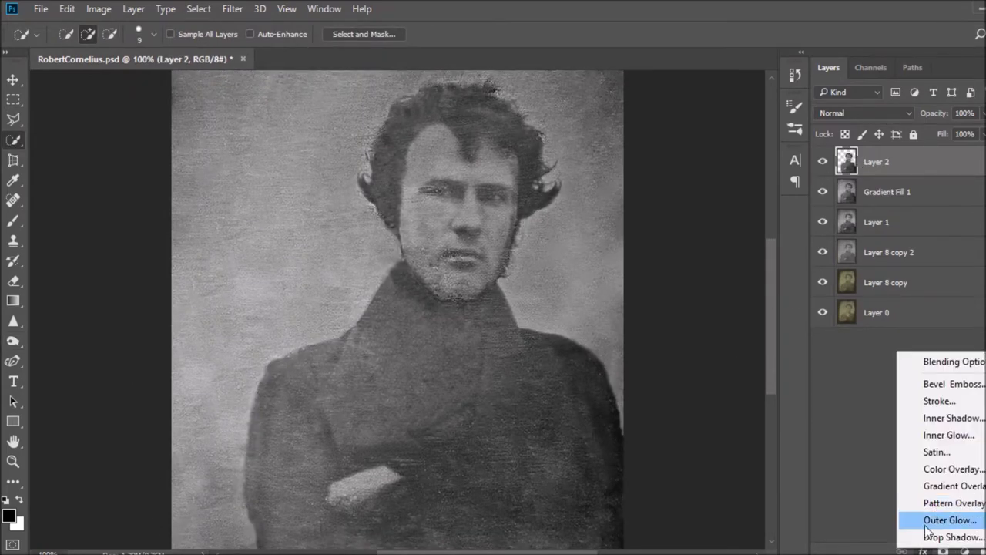
{"action": "left_click", "coordinate": [925, 535]}
{"action": "left_click_drag", "start_coordinate": [723, 115], "coordinate": [878, 64]}
{"action": "left_click", "coordinate": [564, 312]}
{"action": "left_click", "coordinate": [912, 120]}
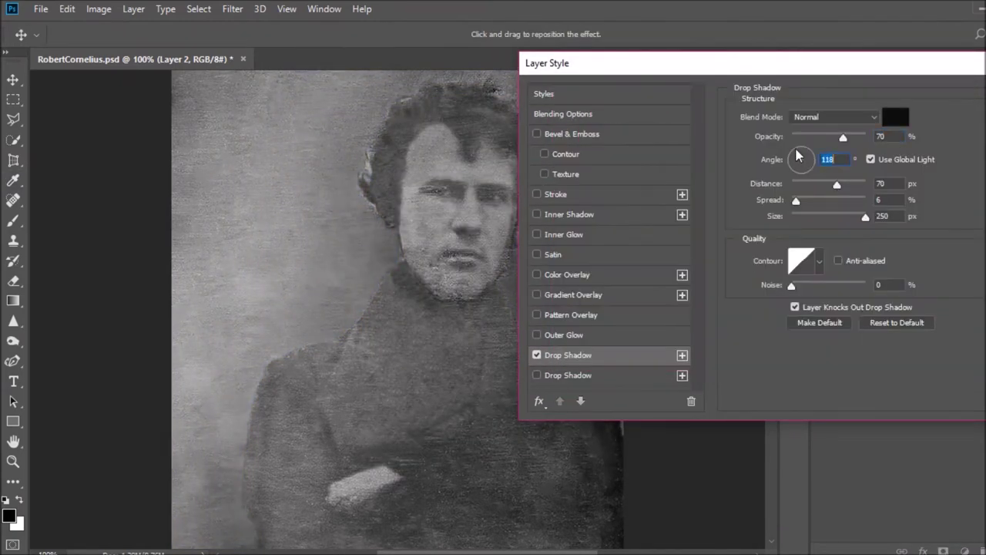
{"action": "left_click_drag", "start_coordinate": [797, 216], "coordinate": [811, 220]}
{"action": "left_click_drag", "start_coordinate": [585, 63], "coordinate": [666, 48]}
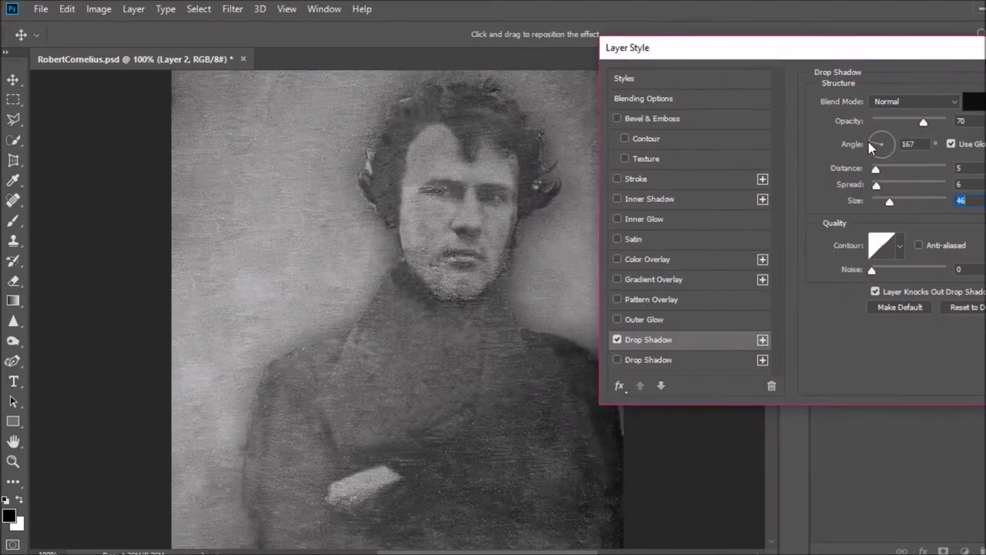
{"action": "left_click_drag", "start_coordinate": [877, 184], "coordinate": [893, 202]}
{"action": "left_click_drag", "start_coordinate": [874, 274], "coordinate": [877, 274]}
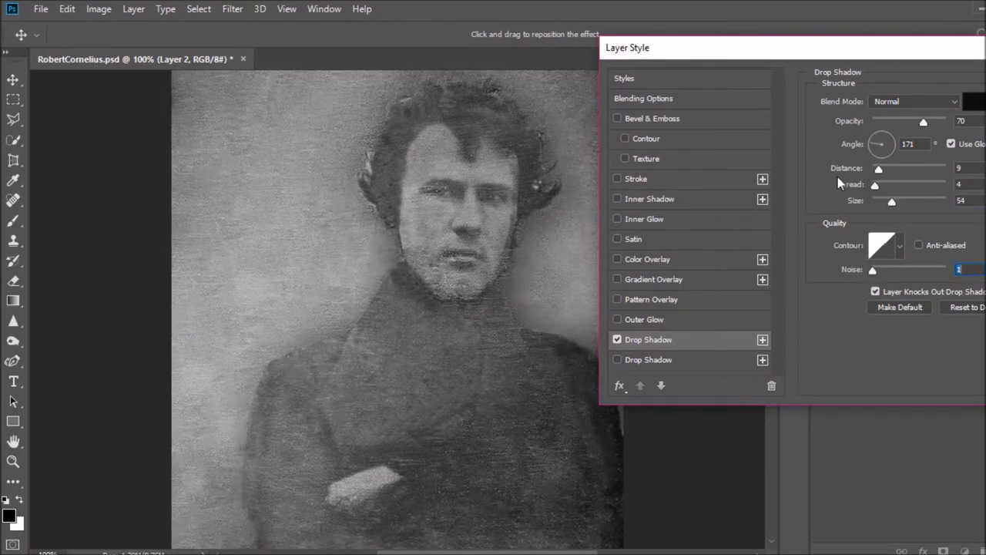
{"action": "key", "text": "Return"}
{"action": "key", "text": "e"}
{"action": "key", "text": "ctrl+plus"}
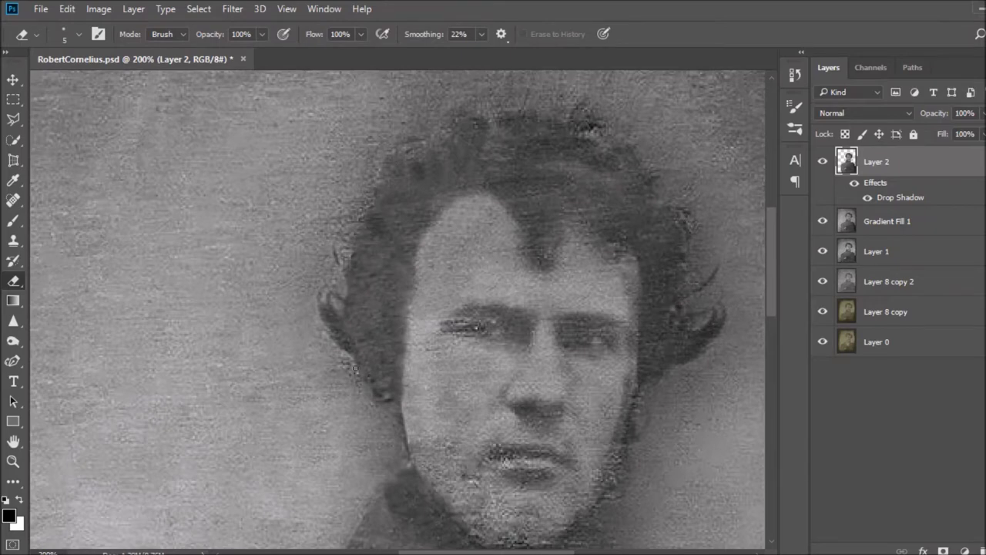
- Stamp all visible layers into a new layer above the gradient photo layer
{"action": "left_click_drag", "start_coordinate": [772, 262], "coordinate": [768, 363]}
{"action": "key", "text": "ctrl+0"}
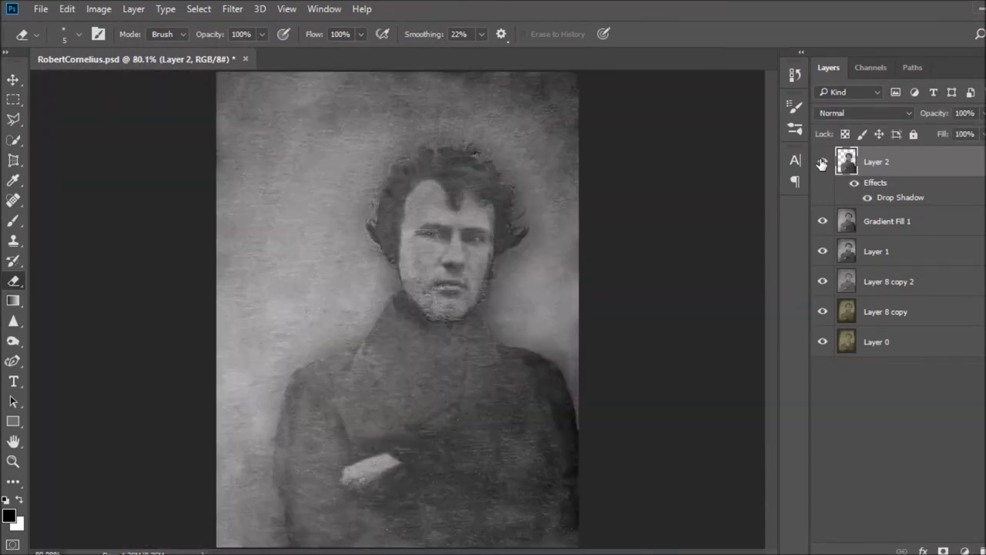
{"action": "left_click", "coordinate": [886, 192]}
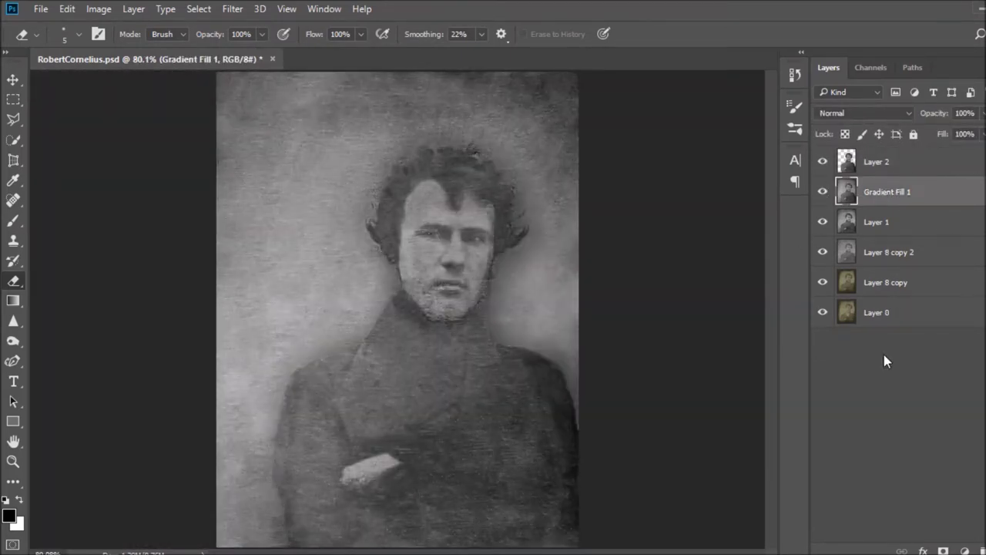
{"action": "left_click", "coordinate": [898, 163]}
{"action": "key", "text": "ctrl+shift+alt+e"}
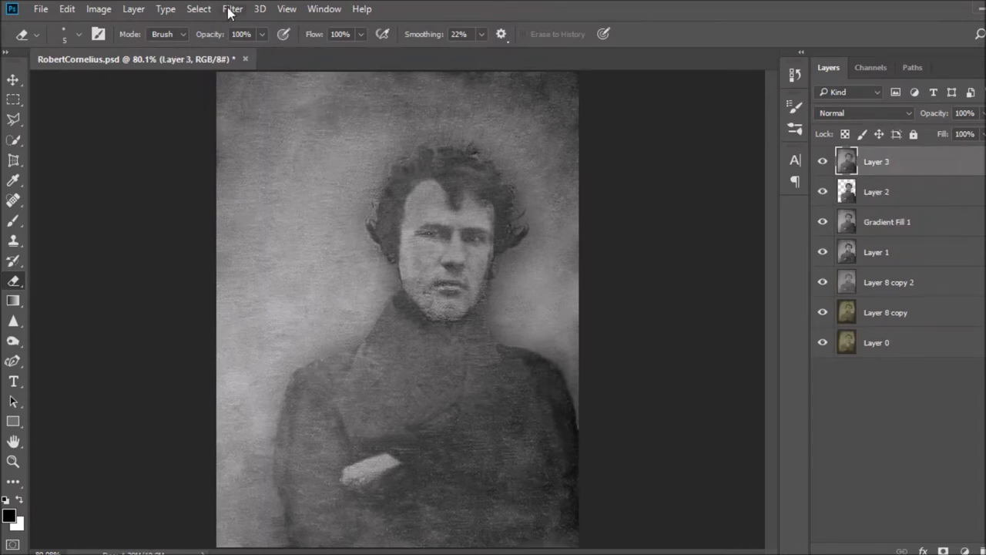
- Apply Unsharp Mask with Amount 53% and Radius about 2.7 px
{"action": "left_click", "coordinate": [233, 9]}
{"action": "left_click", "coordinate": [540, 347]}
{"action": "mouse_move", "coordinate": [473, 316]}
{"action": "left_mouse_down"}
{"action": "mouse_move", "coordinate": [533, 319]}
{"action": "mouse_move", "coordinate": [417, 318]}
{"action": "mouse_move", "coordinate": [479, 319]}
{"action": "left_mouse_up"}
{"action": "left_click_drag", "start_coordinate": [428, 357], "coordinate": [444, 357]}
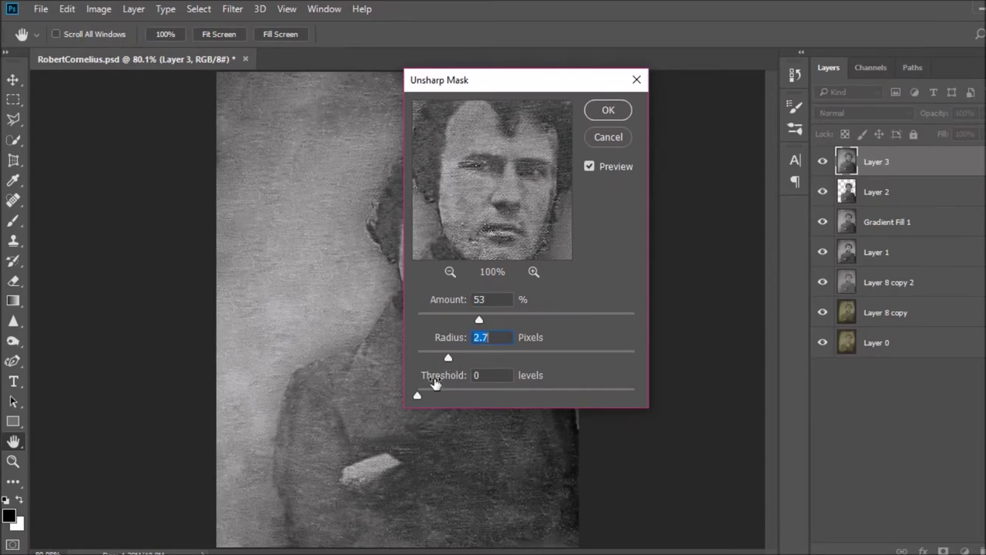
{"action": "left_click", "coordinate": [608, 110]}
- Select the Sharpen tool and browse the Artistic and Texture categories in the Filter Gallery
{"action": "left_click", "coordinate": [233, 9]}
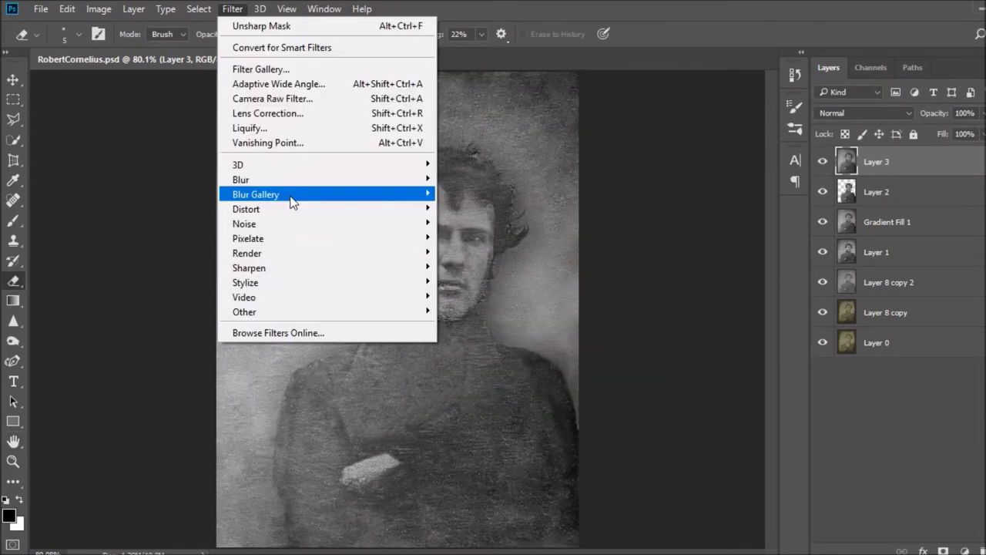
{"action": "left_click", "coordinate": [13, 341]}
{"action": "left_click", "coordinate": [13, 321]}
{"action": "left_click", "coordinate": [77, 334]}
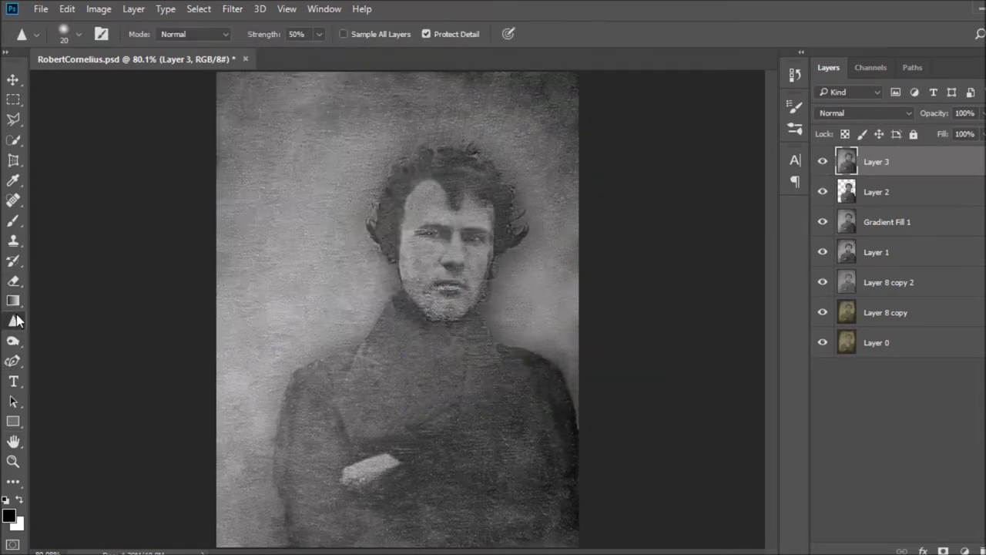
{"action": "left_click", "coordinate": [232, 9]}
{"action": "left_click", "coordinate": [262, 68]}
{"action": "left_click", "coordinate": [636, 39]}
{"action": "left_click", "coordinate": [636, 125]}
{"action": "scroll", "coordinate": [418, 254], "scroll_direction": "up", "scroll_amount": 3}
- Preview a Gaussian Blur with the radius lowered to 1.8 px
{"action": "left_click", "coordinate": [233, 8]}
{"action": "left_click", "coordinate": [544, 227]}
{"action": "left_click_drag", "start_coordinate": [430, 342], "coordinate": [420, 344]}
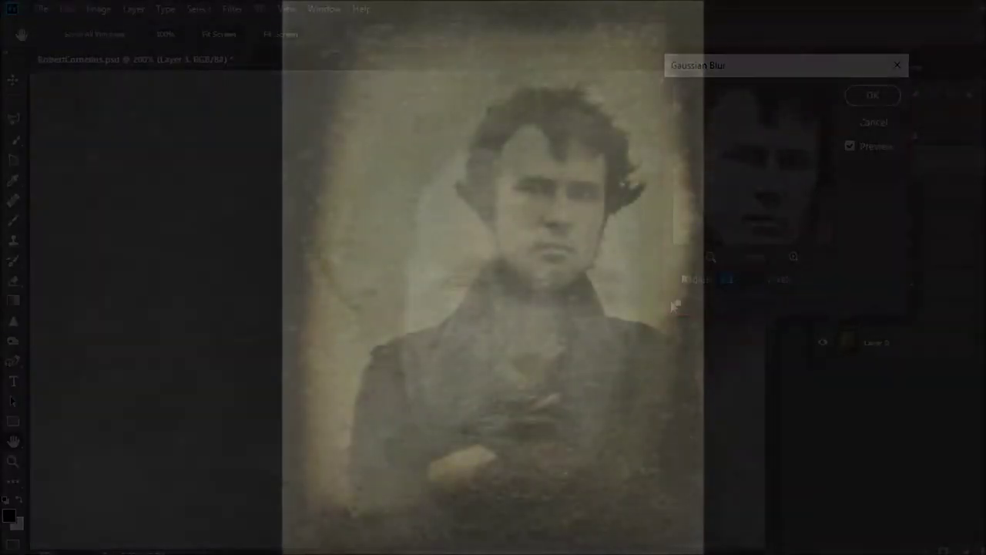